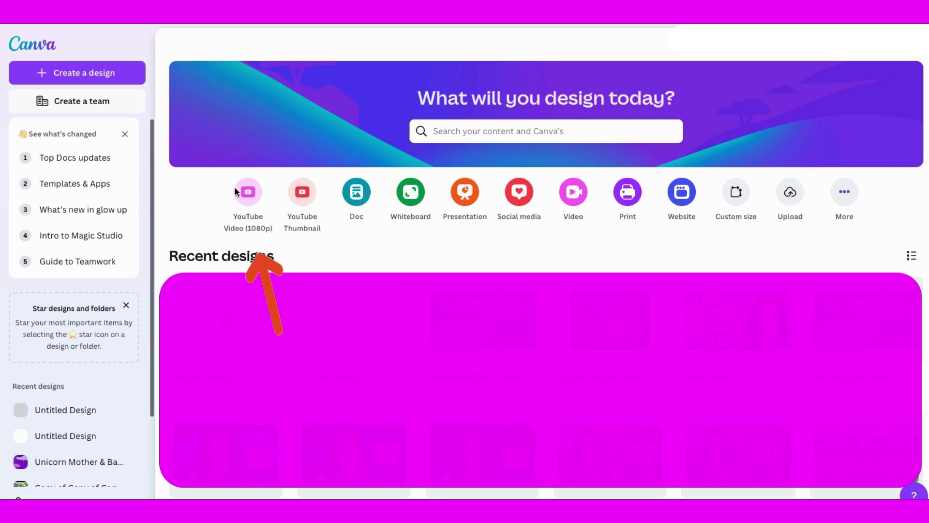
Step: Start a YouTube video design and stretch the cyclist landscape image to fill page 1
click(249, 193)
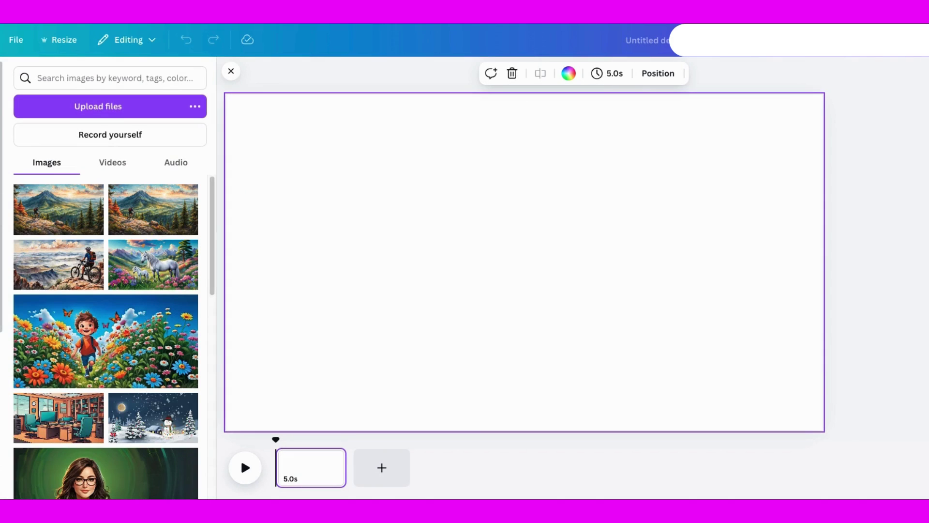
click(68, 199)
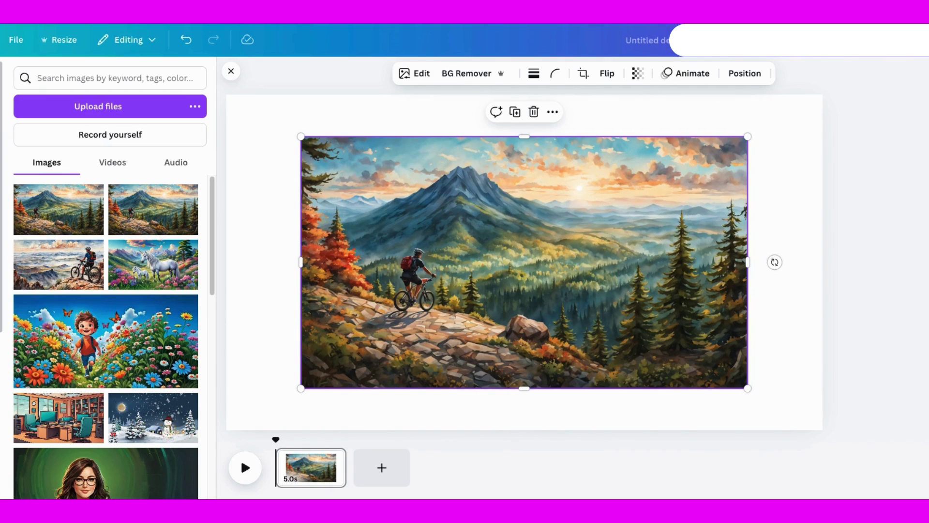
click(2, 112)
drag(706, 377, 823, 428)
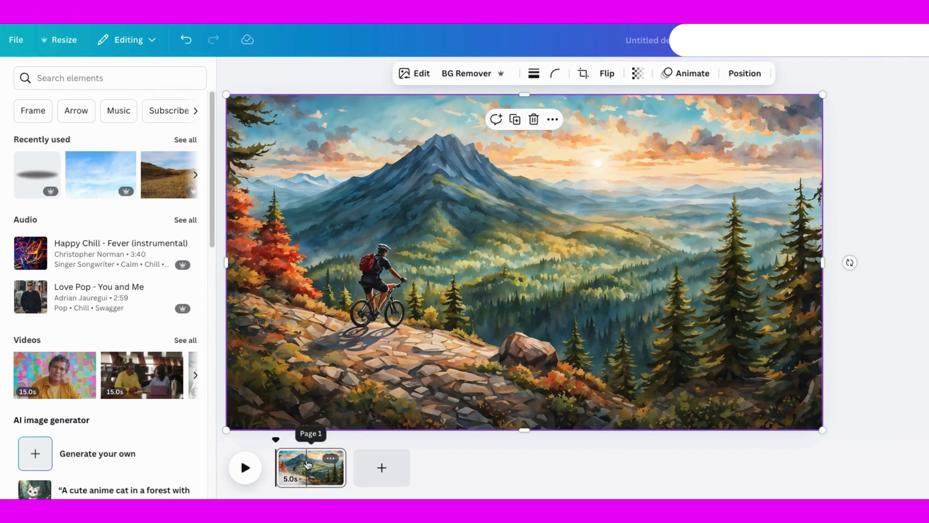
Step: Add a second page, paste the landscape image onto it, and nudge it slightly up
click(382, 467)
key(ctrl+v)
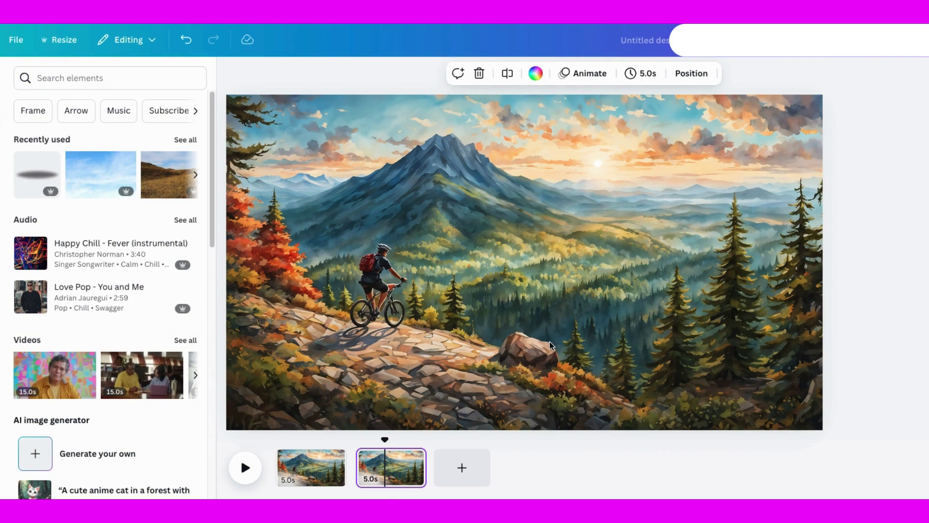
click(513, 322)
drag(513, 322, 510, 301)
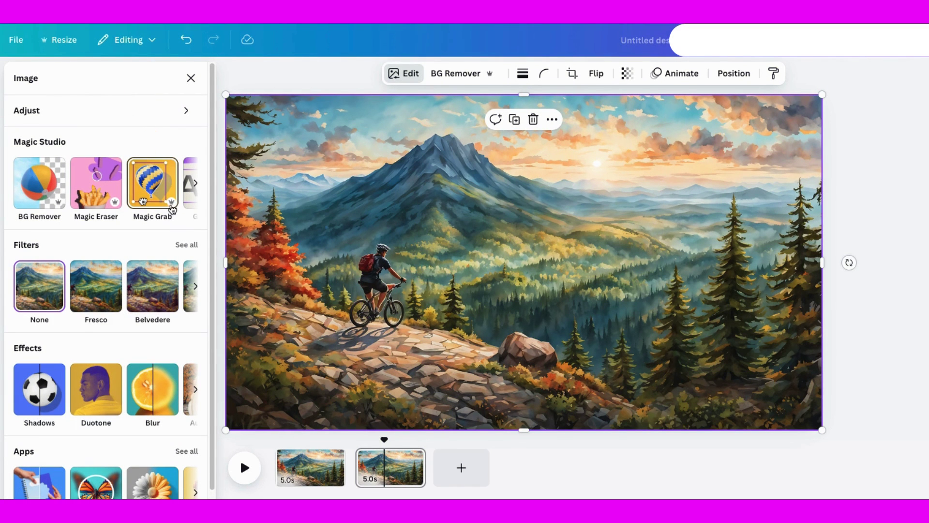
Step: With Magic Grab's Brush, paint over the cyclist, trail, boulder and trees, then grab them
click(151, 186)
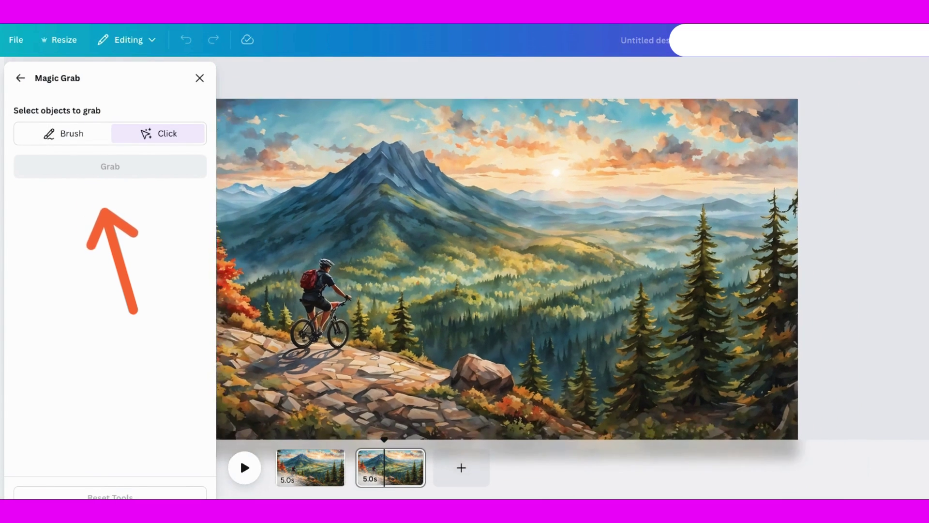
click(63, 133)
drag(656, 224, 656, 317)
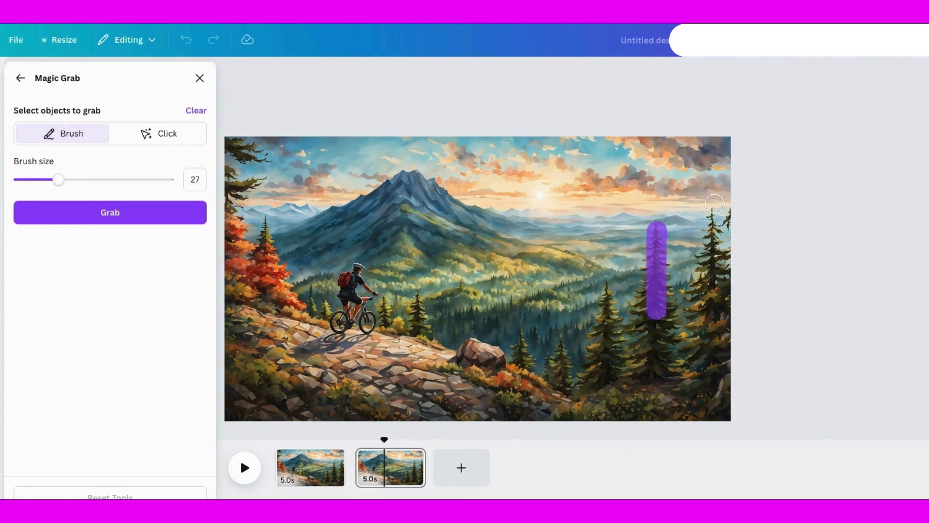
drag(713, 215, 722, 249)
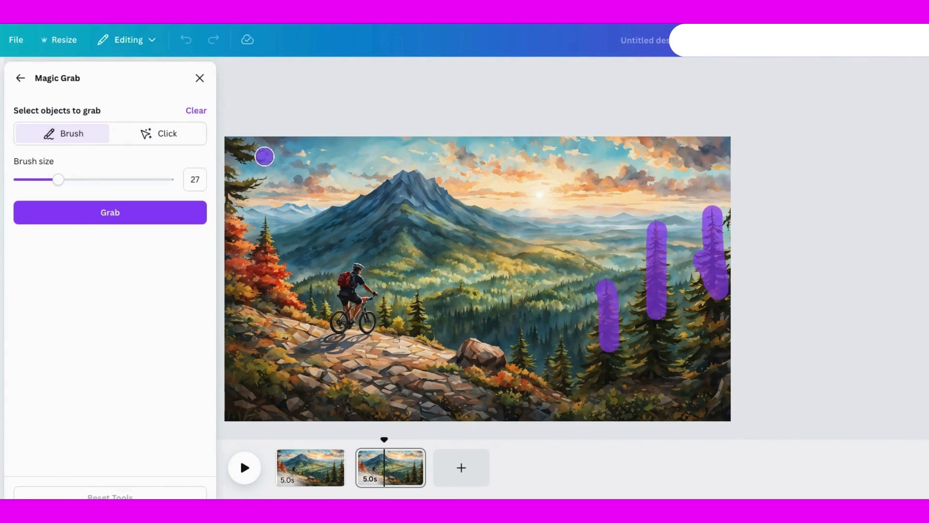
mouse_move(265, 219)
mouse_down()
mouse_move(253, 280)
mouse_move(267, 248)
mouse_move(299, 309)
mouse_move(343, 321)
mouse_move(348, 281)
mouse_move(370, 298)
mouse_move(364, 310)
mouse_move(375, 337)
mouse_move(397, 341)
mouse_up()
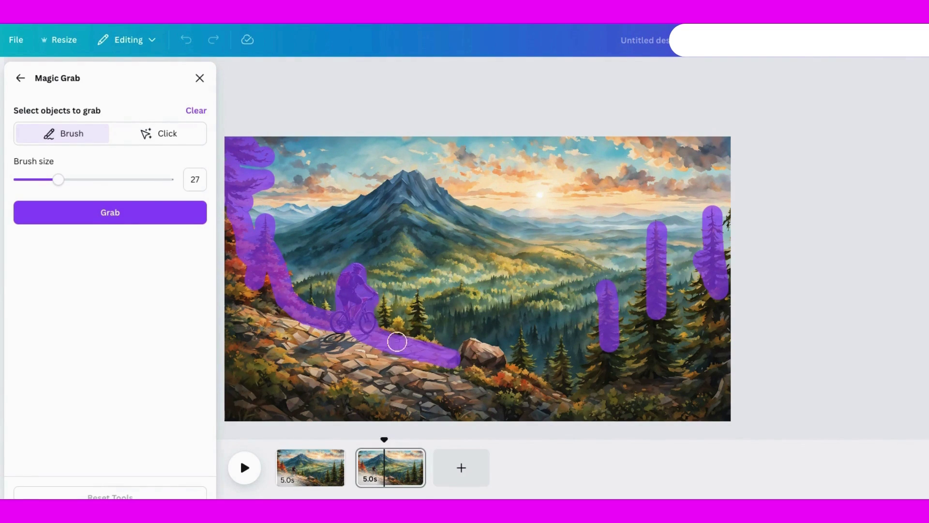
drag(467, 352, 575, 396)
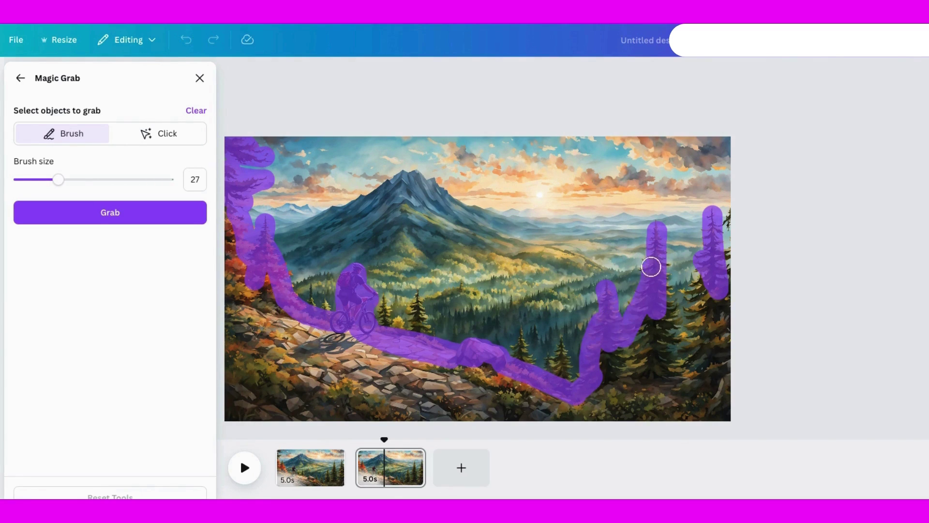
drag(684, 310, 728, 402)
drag(230, 279, 221, 364)
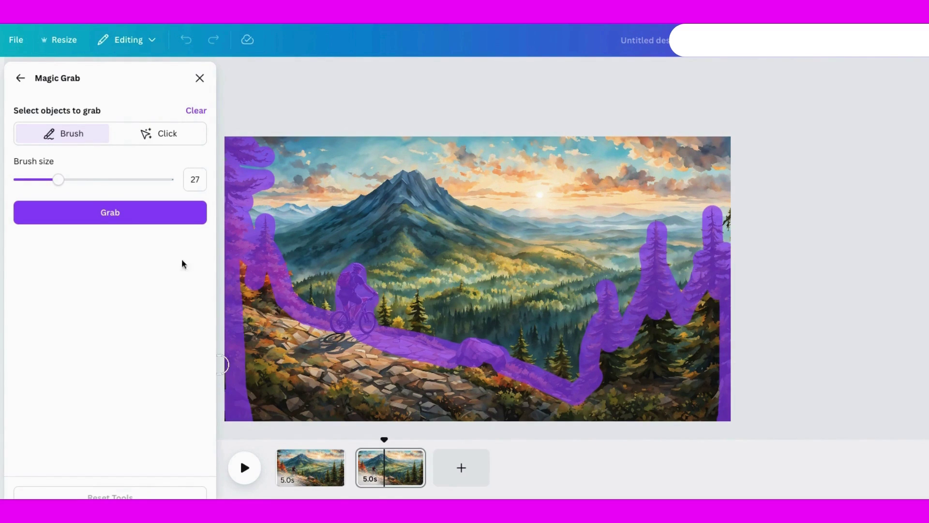
mouse_move(238, 319)
mouse_down()
mouse_move(269, 306)
mouse_move(260, 417)
mouse_move(513, 415)
mouse_move(489, 381)
mouse_move(290, 322)
mouse_move(309, 378)
mouse_move(307, 366)
mouse_move(403, 419)
mouse_move(609, 381)
mouse_move(694, 314)
mouse_move(708, 416)
mouse_move(668, 376)
mouse_move(638, 374)
mouse_move(675, 408)
mouse_up()
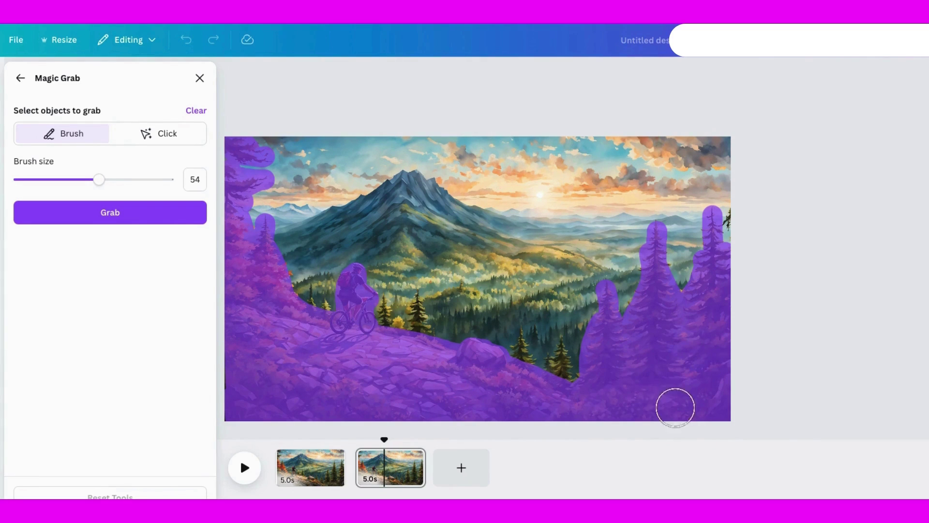
click(89, 213)
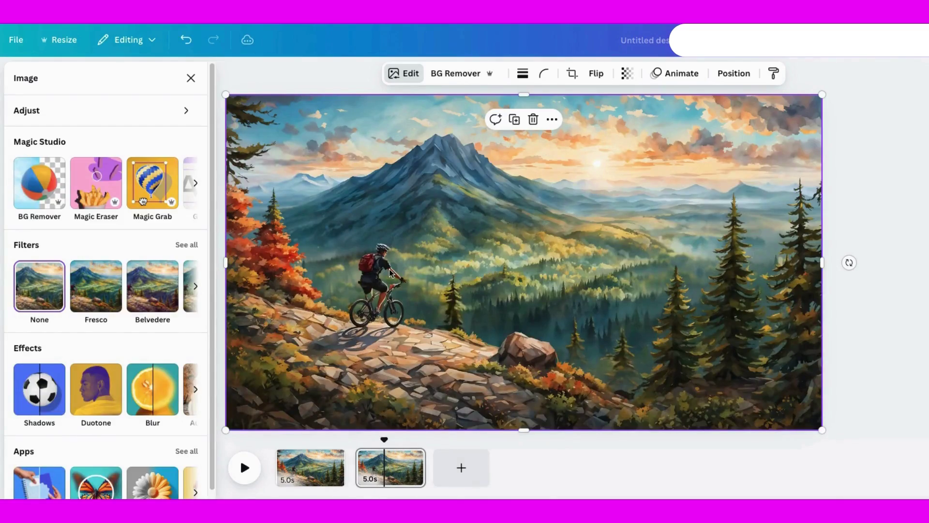
Step: Drag the grabbed foreground layer up the page and reselect it
drag(298, 359, 266, 235)
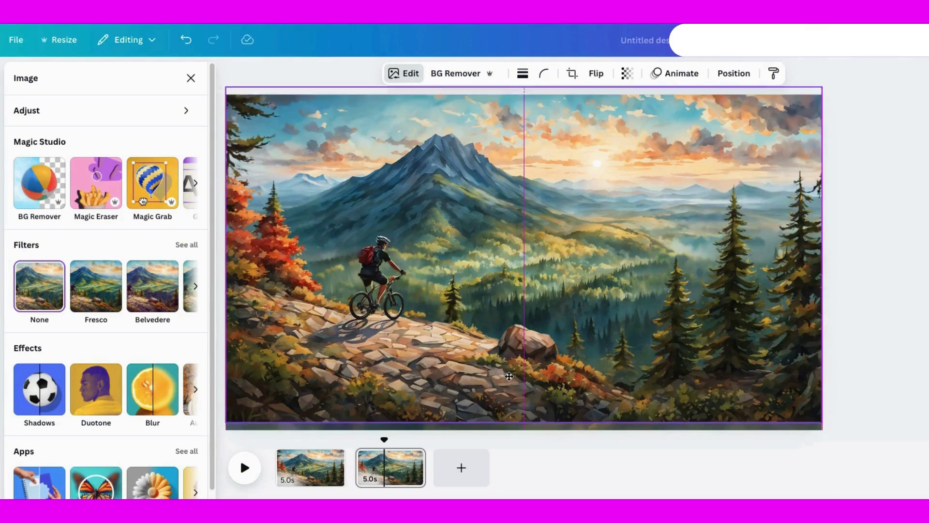
scroll(506, 317, down, 3)
click(507, 310)
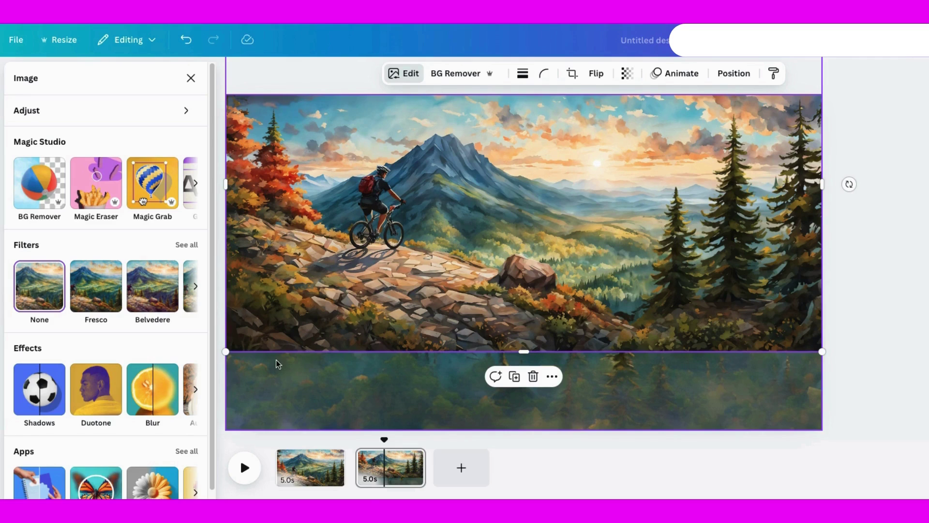
click(196, 182)
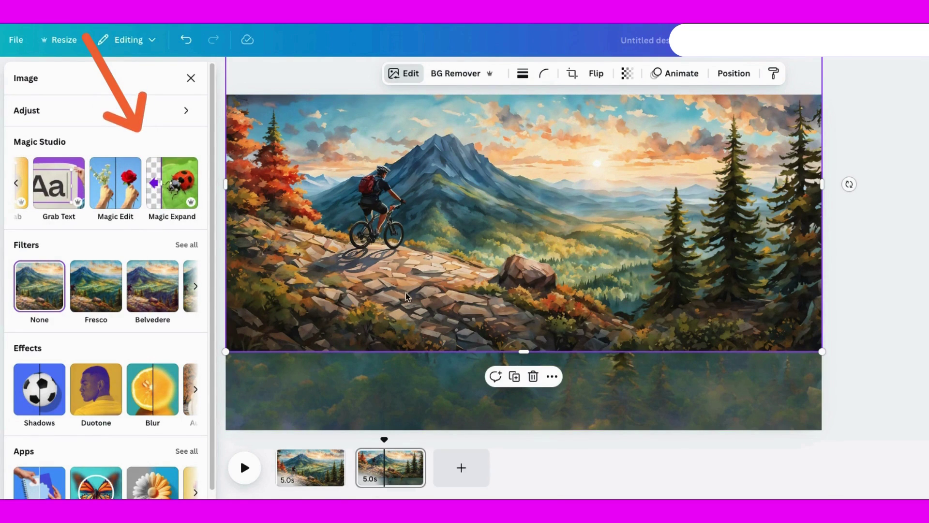
Step: Magic Expand the foreground layer to Whole Page and keep the bottom-right generated result
click(170, 190)
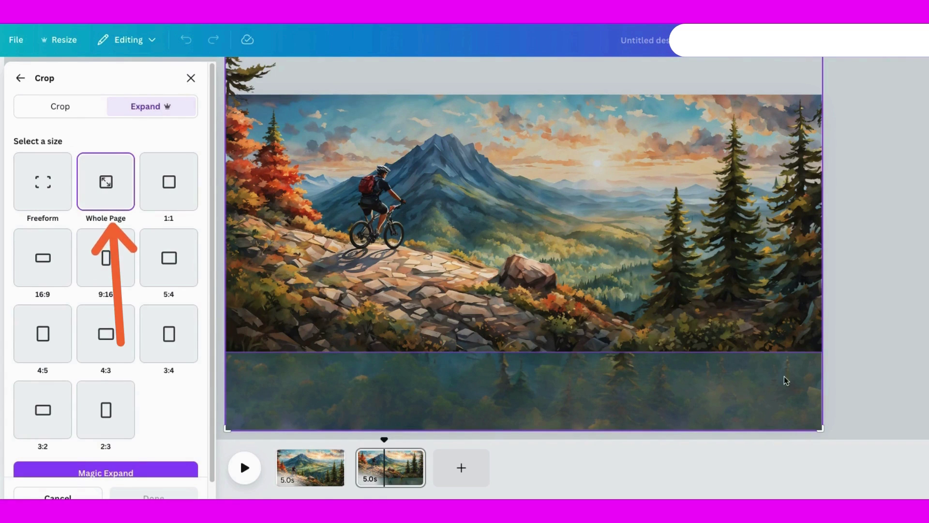
click(155, 468)
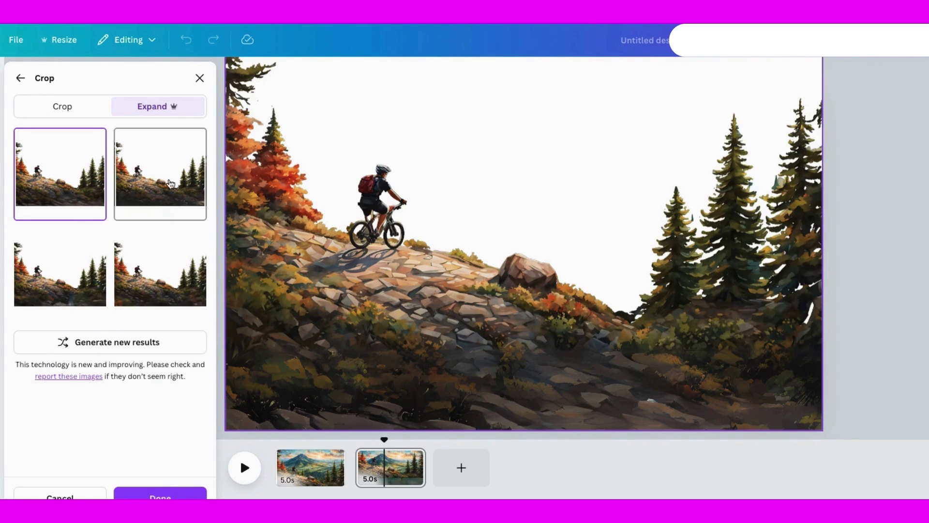
click(71, 283)
click(155, 257)
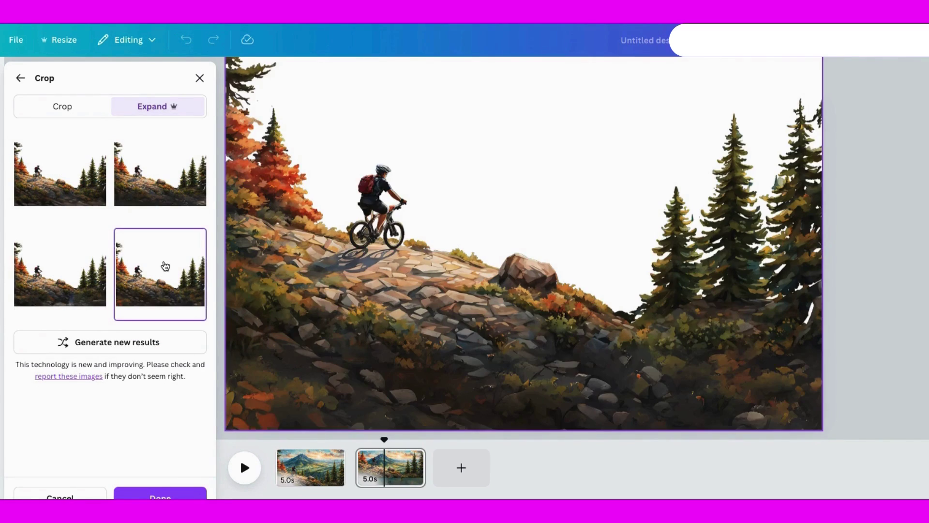
click(140, 195)
click(52, 185)
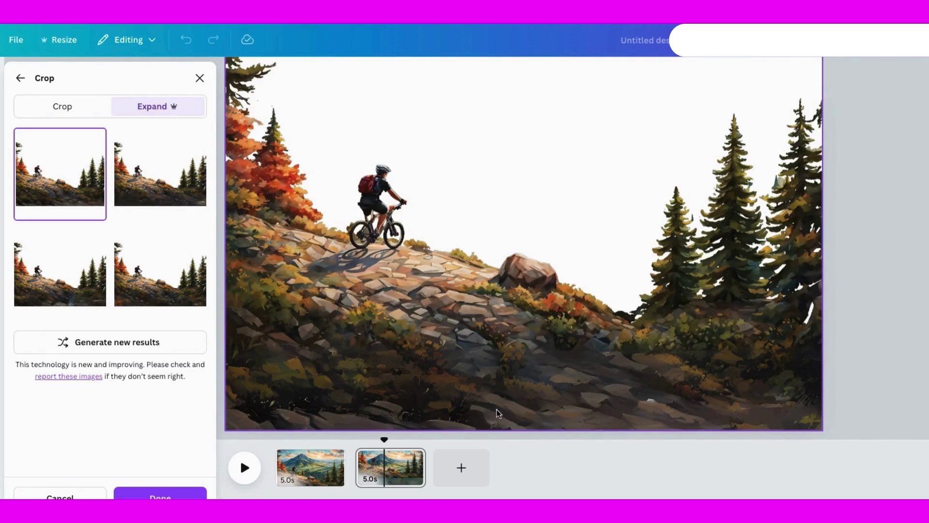
click(161, 292)
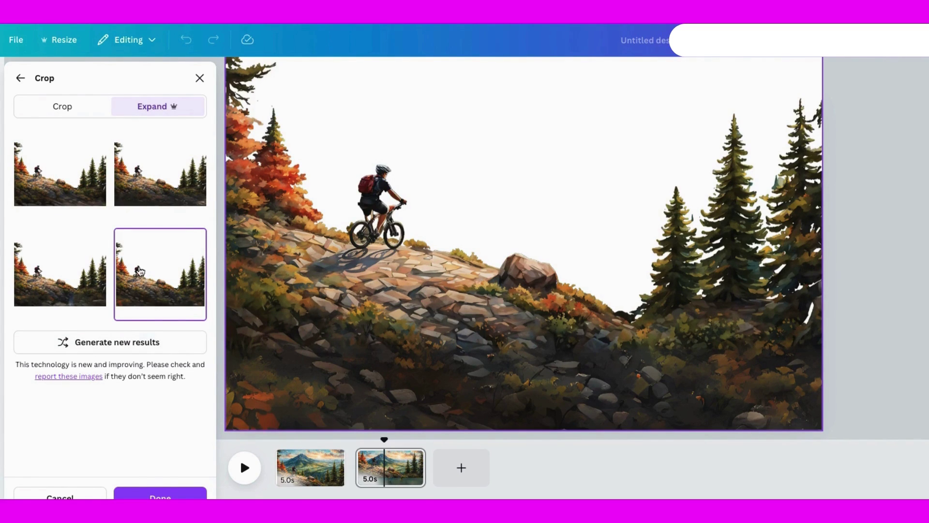
click(160, 495)
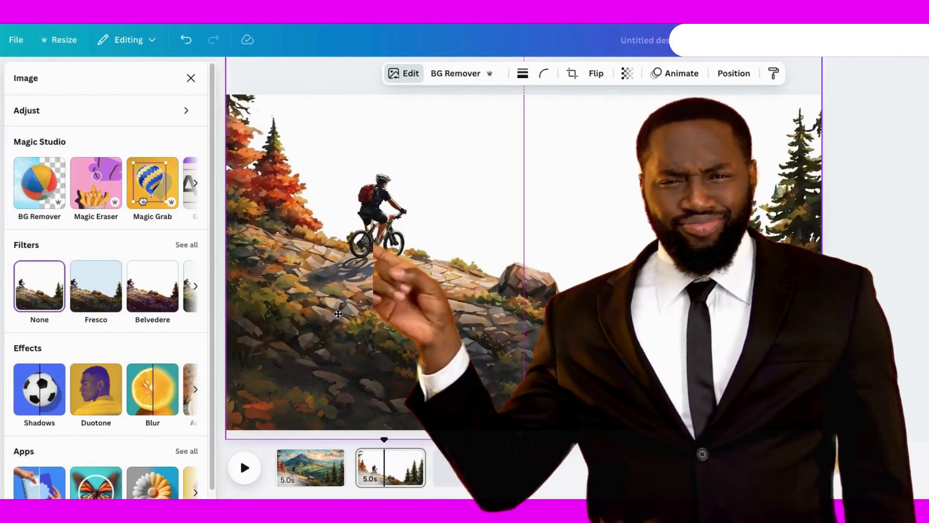
Step: Reposition the expanded foreground layer and remove its background
drag(400, 339, 408, 313)
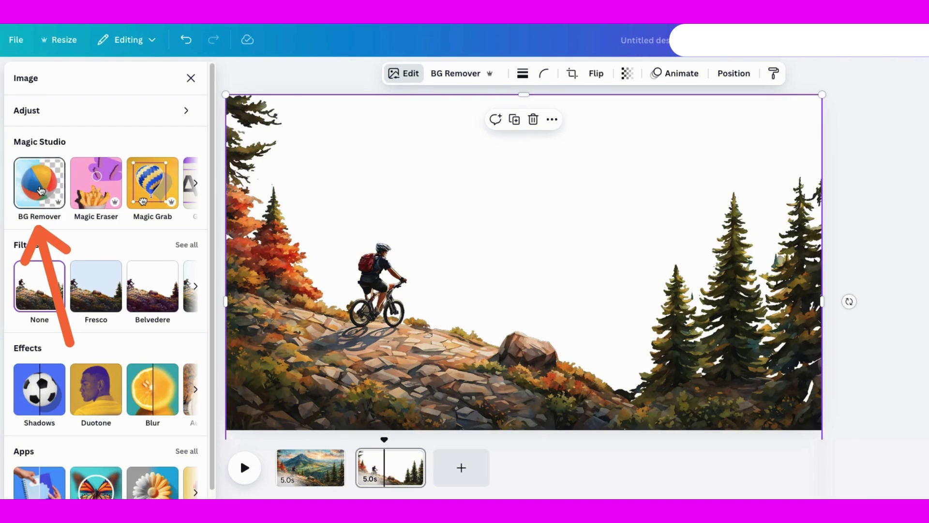
click(40, 188)
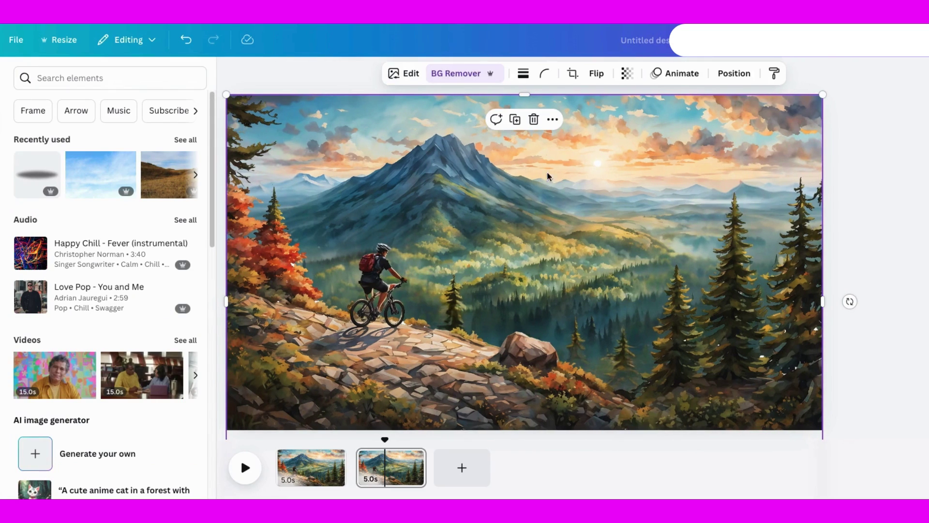
Step: Bring up the landscape's Edit tools and browse further Magic Studio options
click(397, 73)
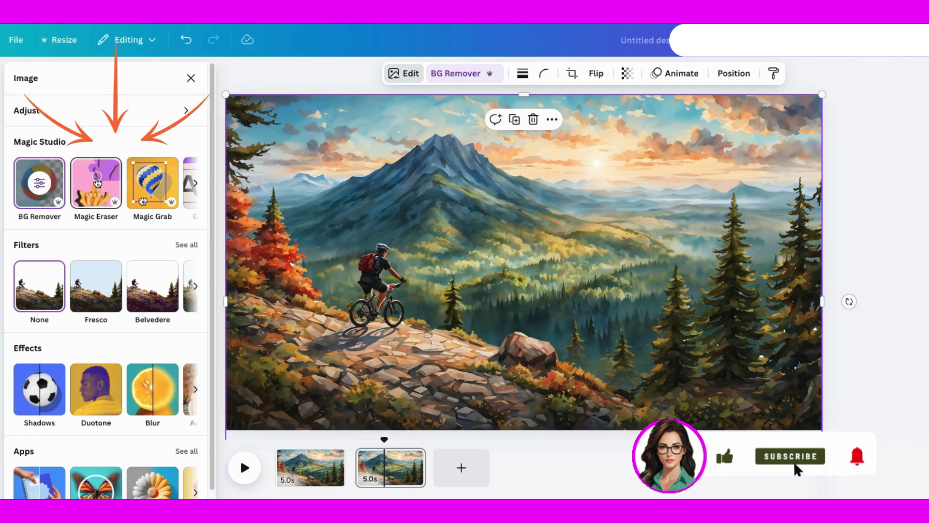
click(196, 183)
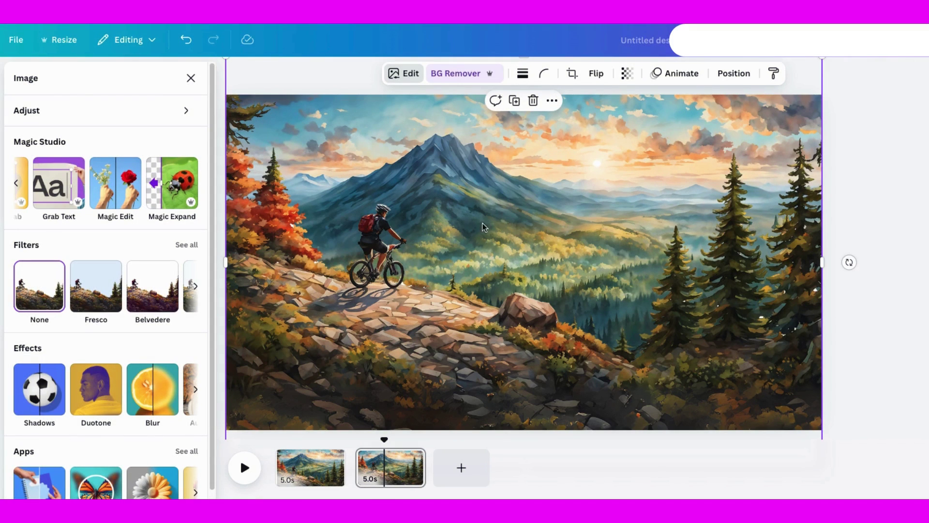
Step: Pick the foreground layer from Position > Layers and drag it slightly lower
click(733, 75)
click(158, 106)
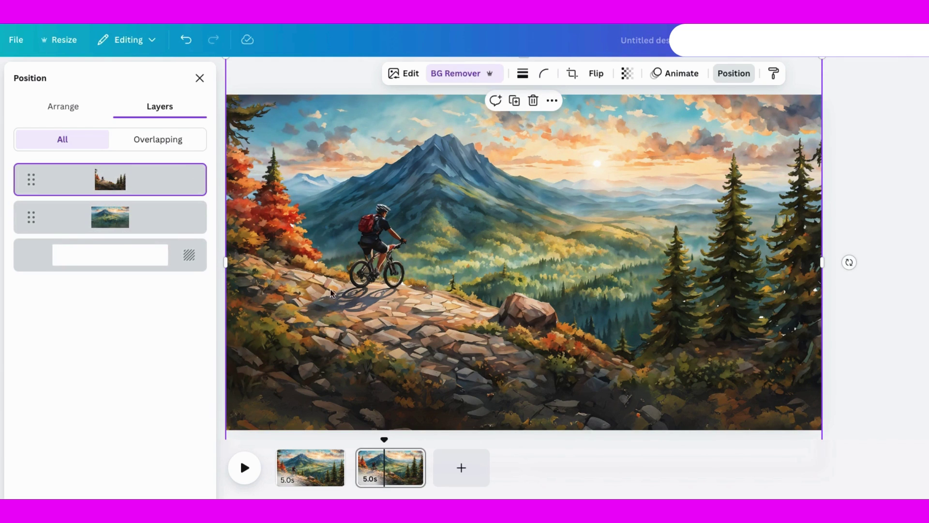
drag(408, 327, 397, 369)
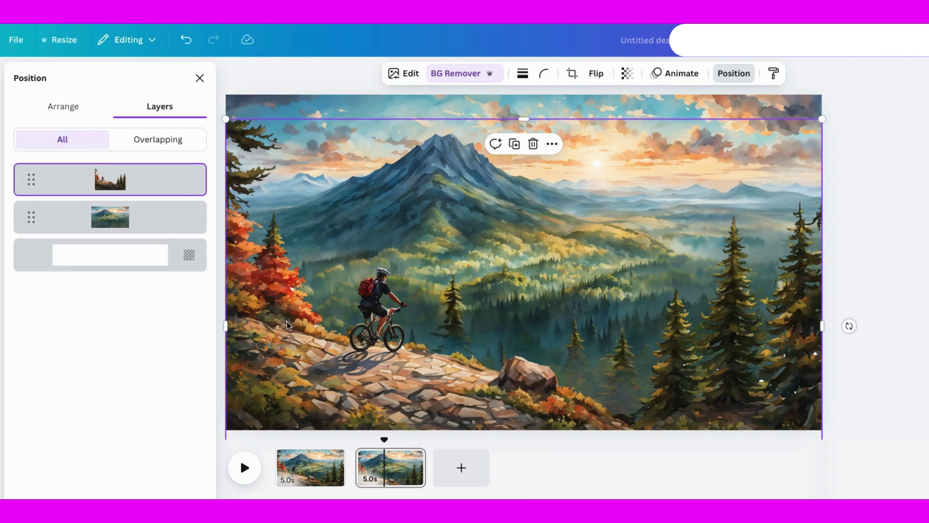
Step: Give the foreground layer a short upward custom animation path with Steady movement
click(413, 77)
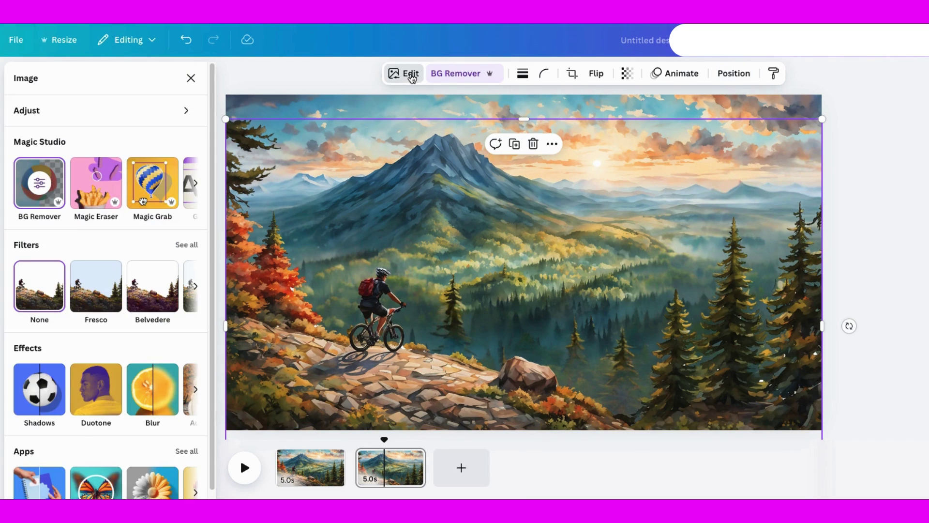
click(680, 73)
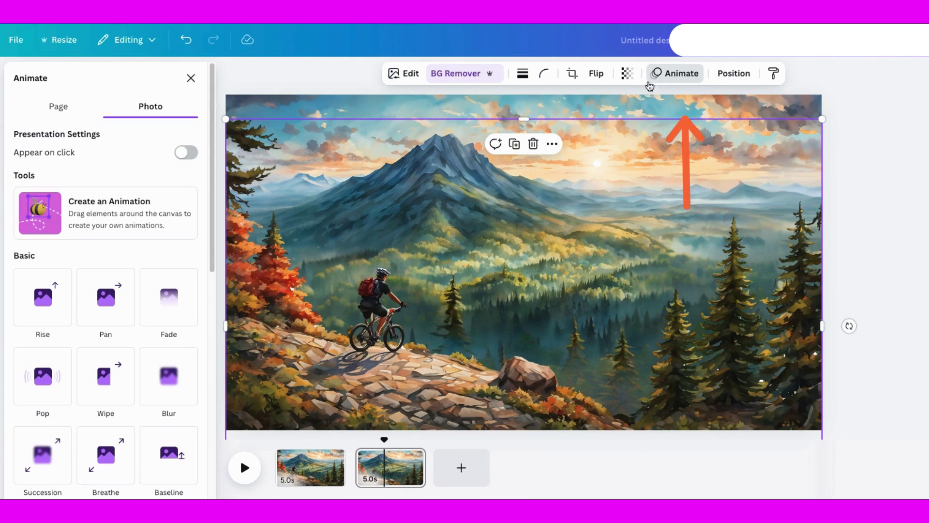
click(160, 213)
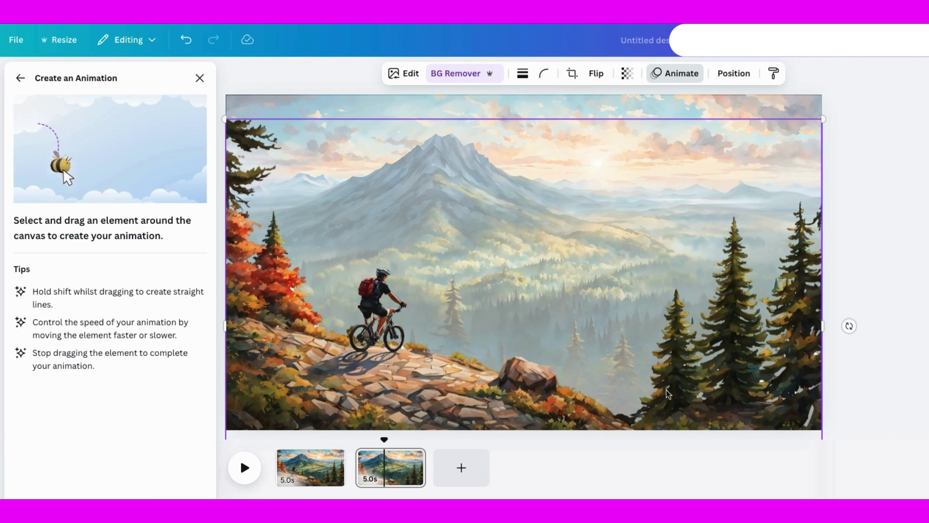
drag(668, 393, 668, 368)
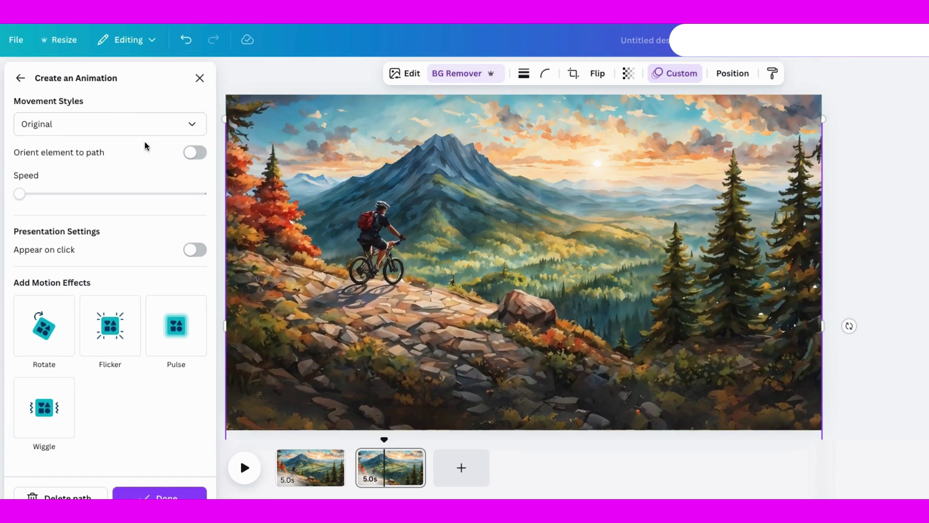
click(140, 125)
click(37, 203)
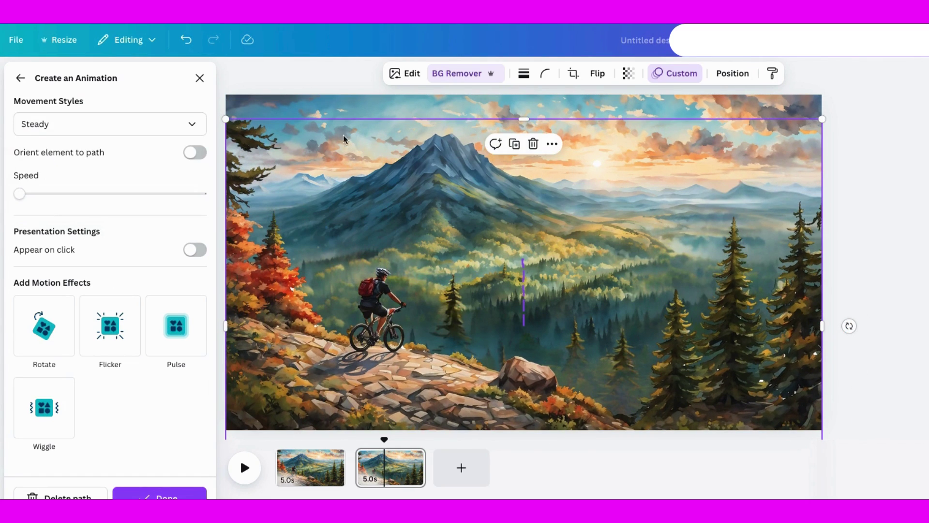
click(160, 495)
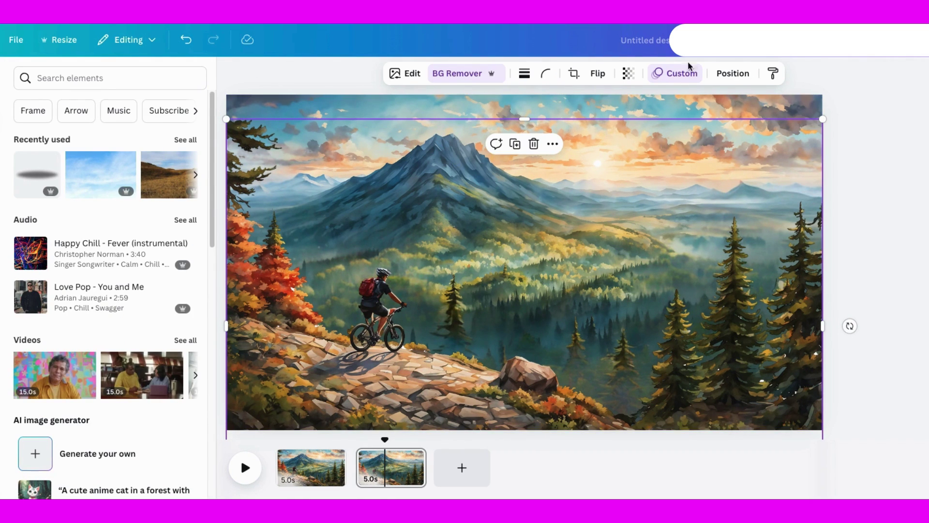
Step: Select the mountain background layer from the Layers list and shift it slightly
click(741, 74)
click(152, 219)
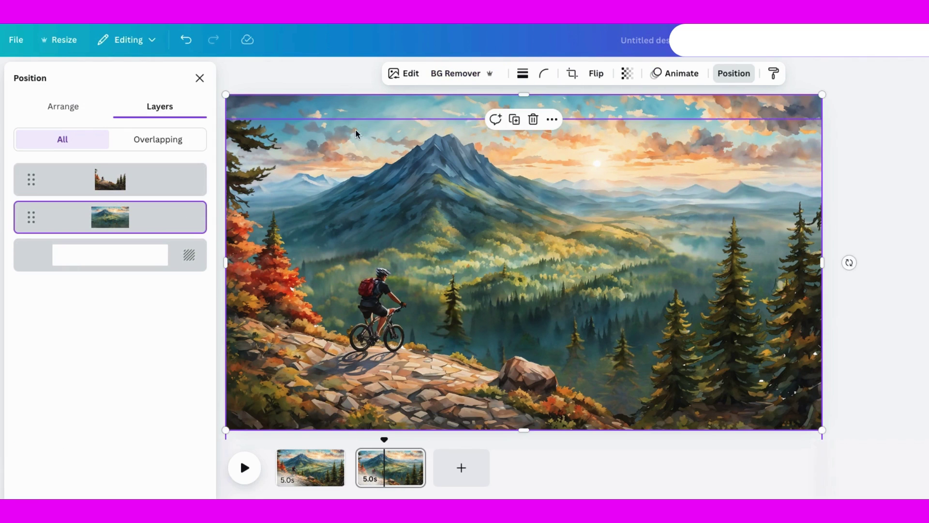
mouse_move(349, 118)
mouse_down()
mouse_move(358, 60)
mouse_move(365, 121)
mouse_up()
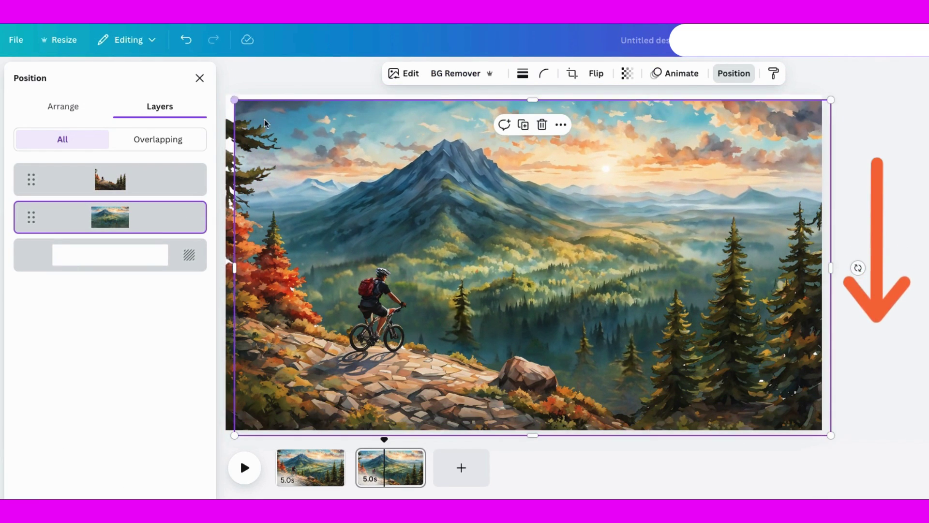
Step: Move the mountain background into place and begin a custom animation for it
drag(265, 123, 403, 176)
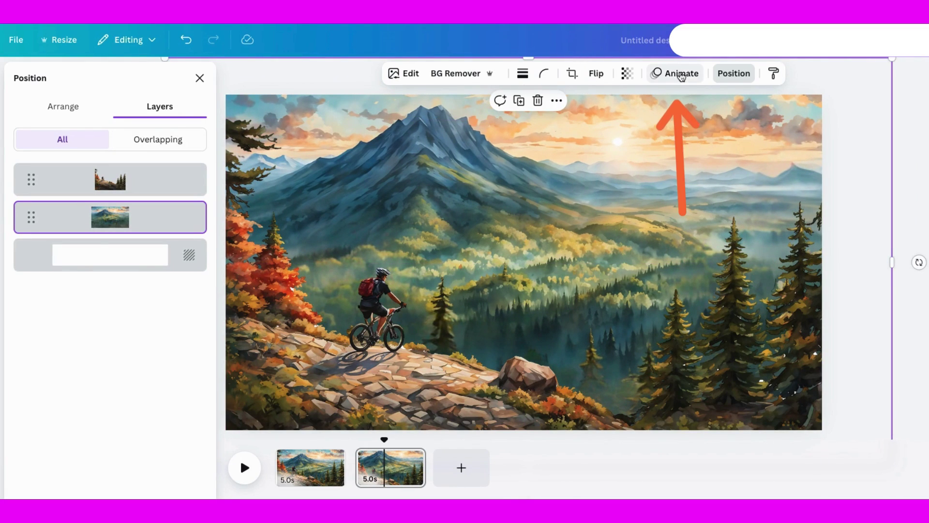
click(681, 76)
click(97, 205)
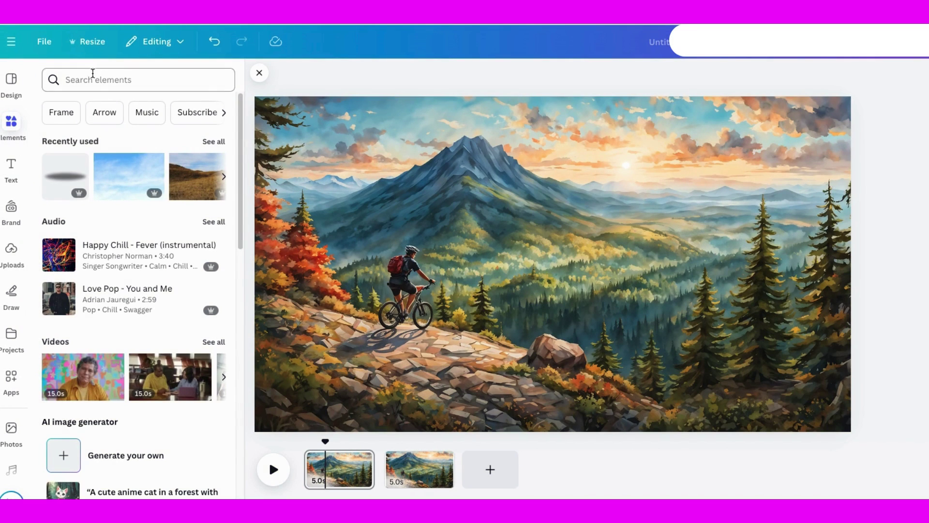
Step: Add a misty cloud graphic from the 'clouds' search, shrunk and placed in the upper-right sky
click(93, 78)
text(clouds)
key(Return)
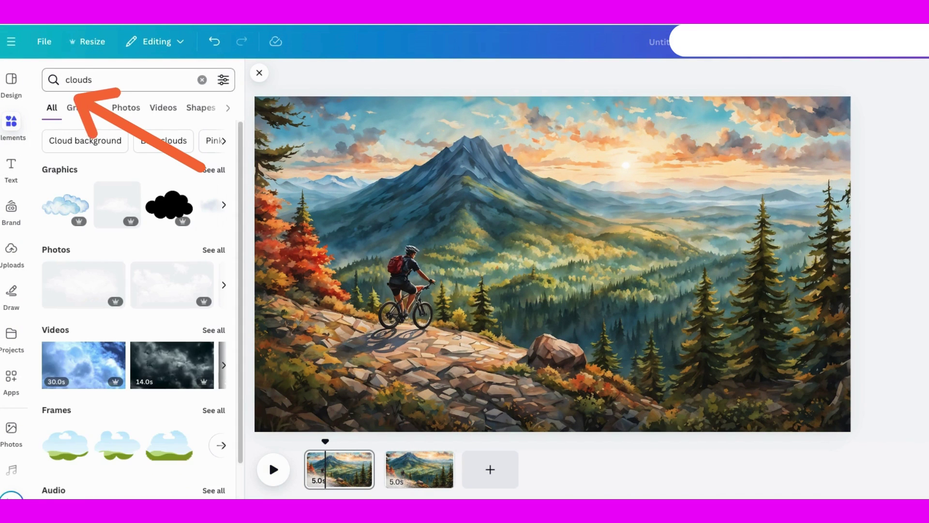
click(85, 107)
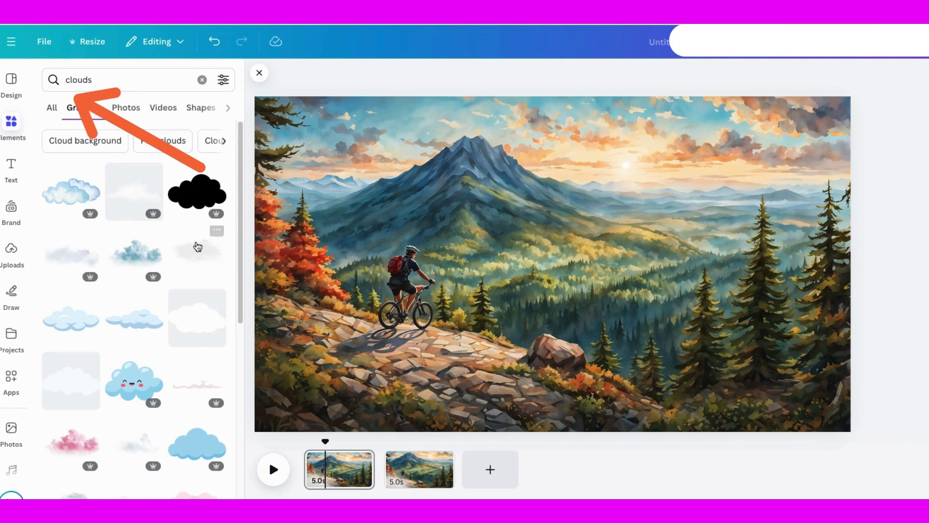
click(136, 254)
drag(315, 130, 430, 195)
drag(610, 296, 689, 172)
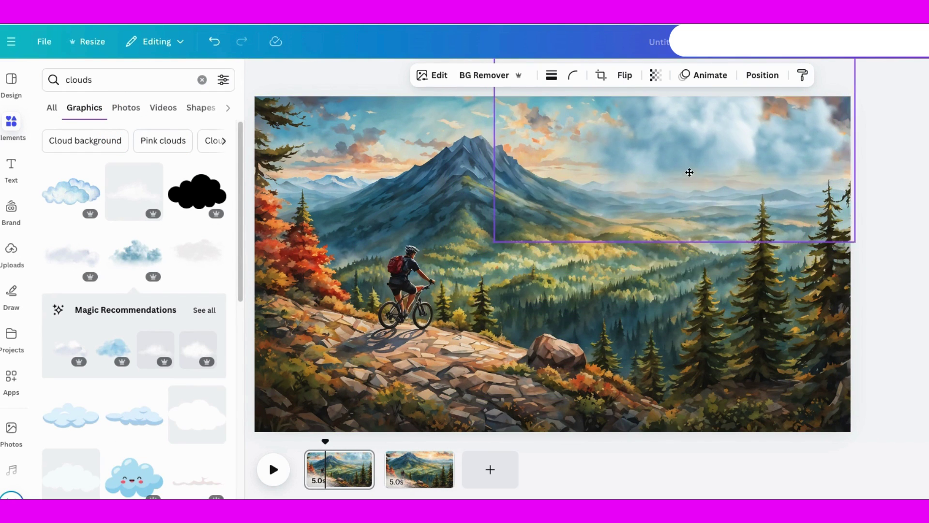
drag(692, 125, 801, 132)
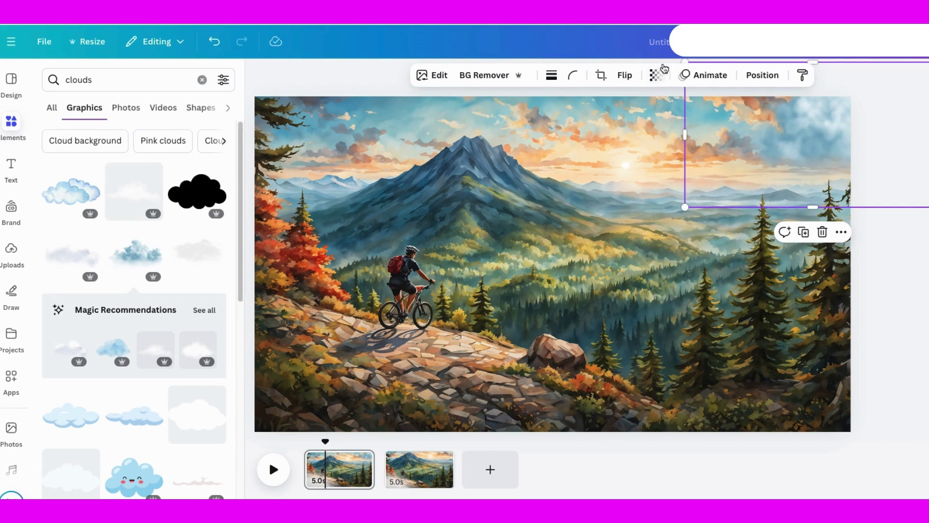
Step: Animate the cloud drifting left along a custom path with Smooth movement
click(706, 75)
click(59, 226)
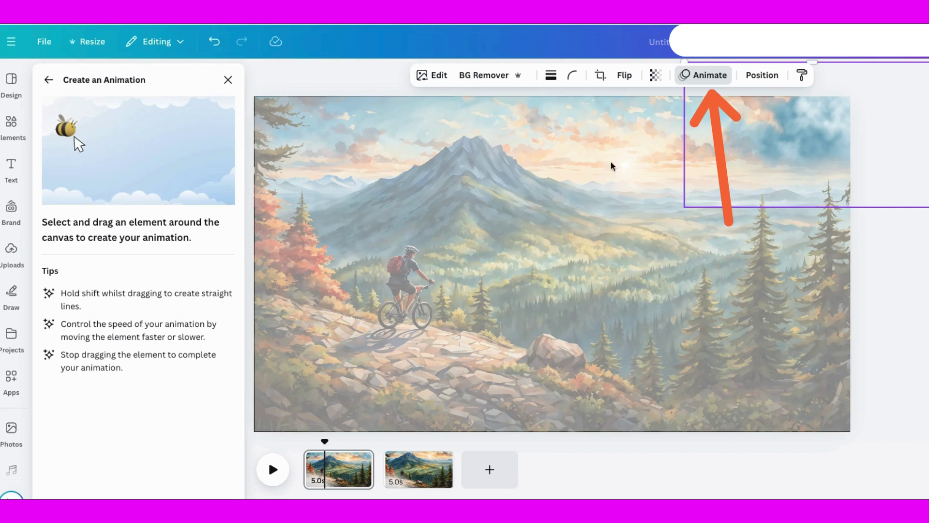
mouse_move(765, 131)
mouse_down()
mouse_move(667, 145)
mouse_move(620, 139)
mouse_move(467, 89)
mouse_up()
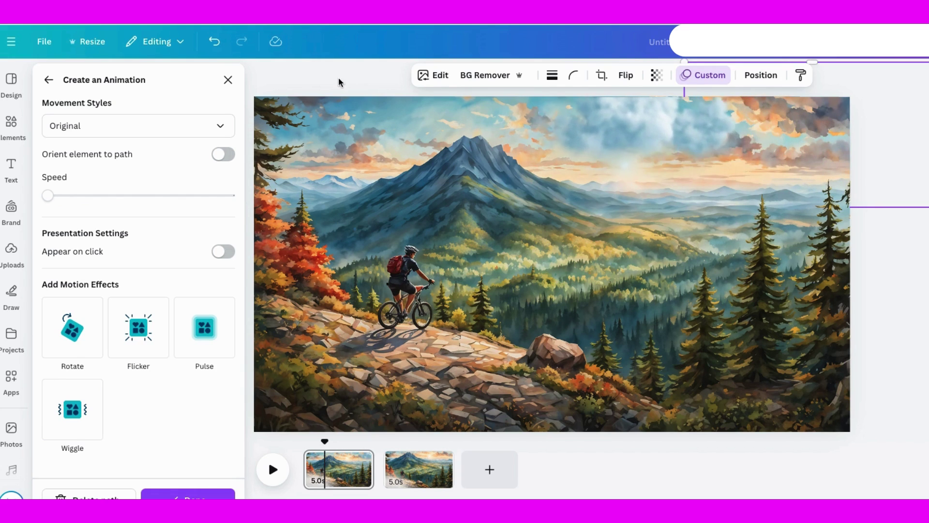
click(217, 126)
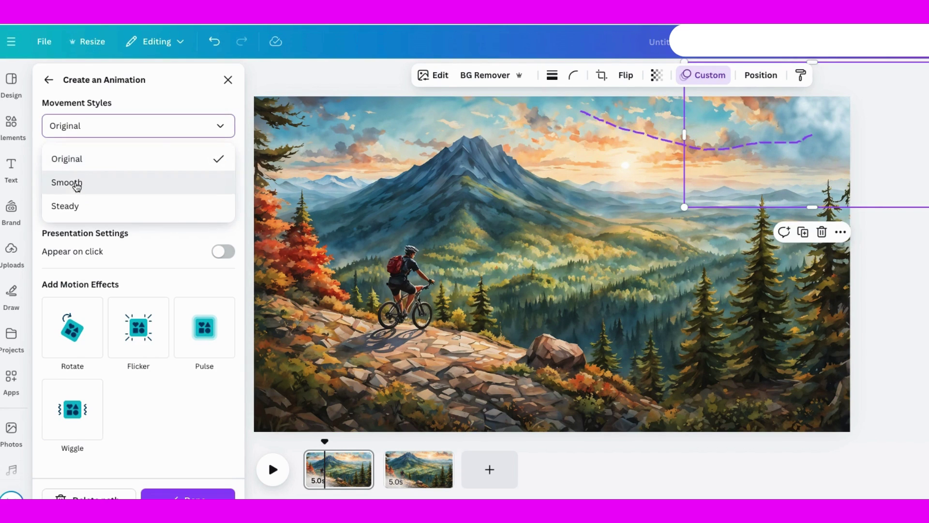
click(72, 181)
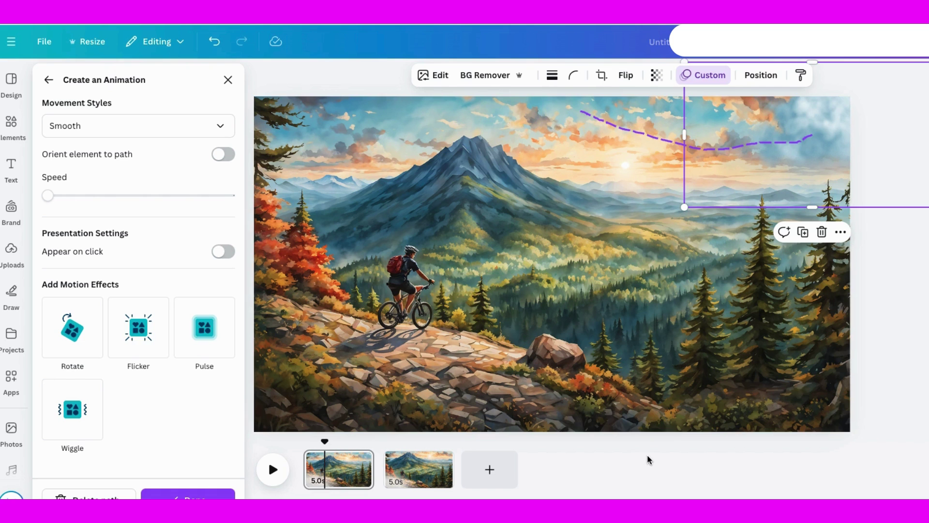
Step: Finish the cloud animation, then add a small blue misty cloud and place it in the top-right sky
click(178, 495)
scroll(93, 382, down, 5)
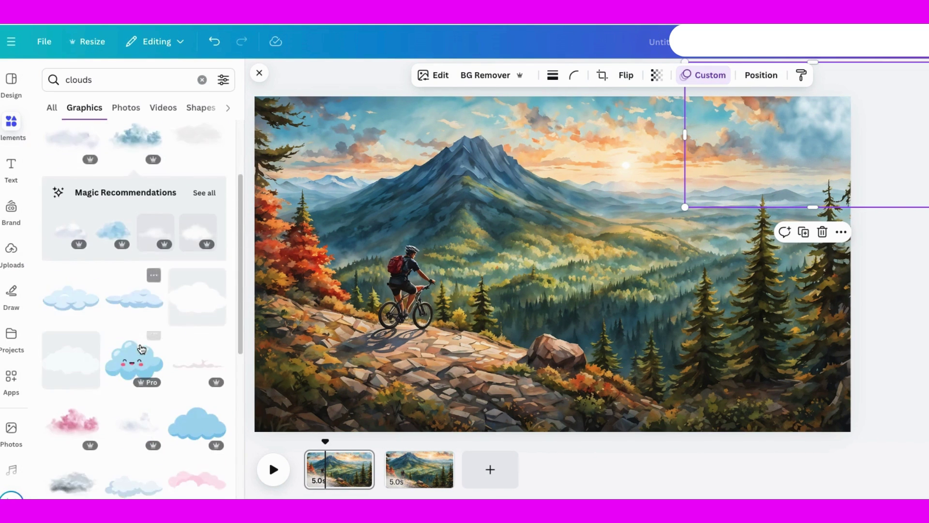
scroll(77, 373, down, 5)
click(71, 271)
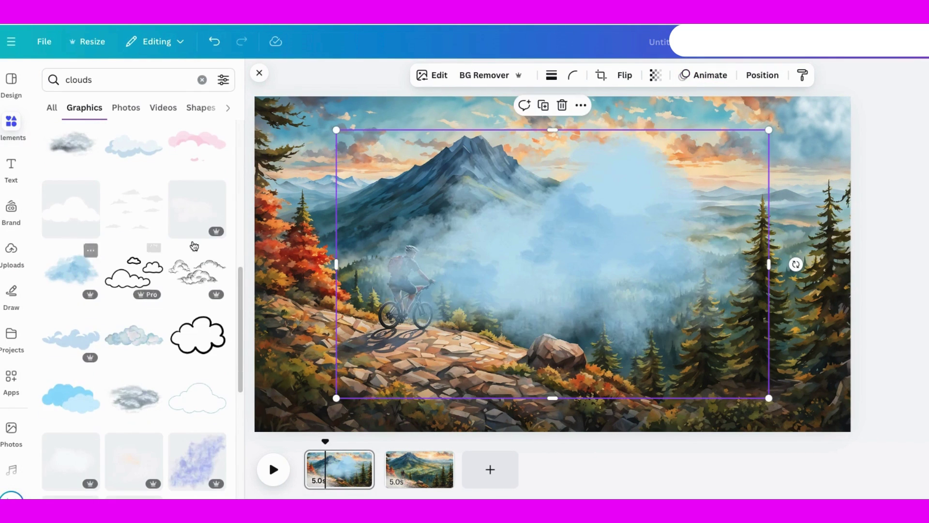
drag(585, 249, 553, 190)
drag(733, 332, 615, 260)
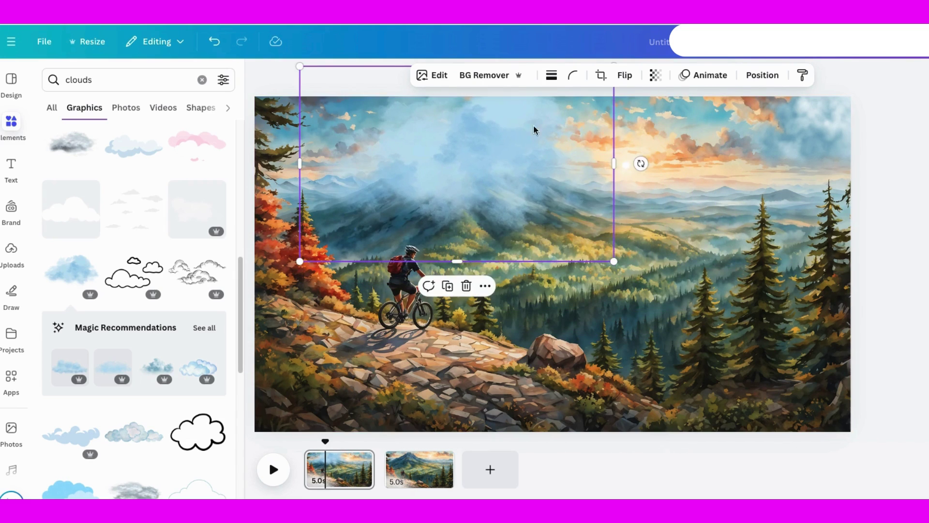
drag(506, 122, 428, 131)
drag(437, 189, 527, 182)
drag(596, 191, 819, 121)
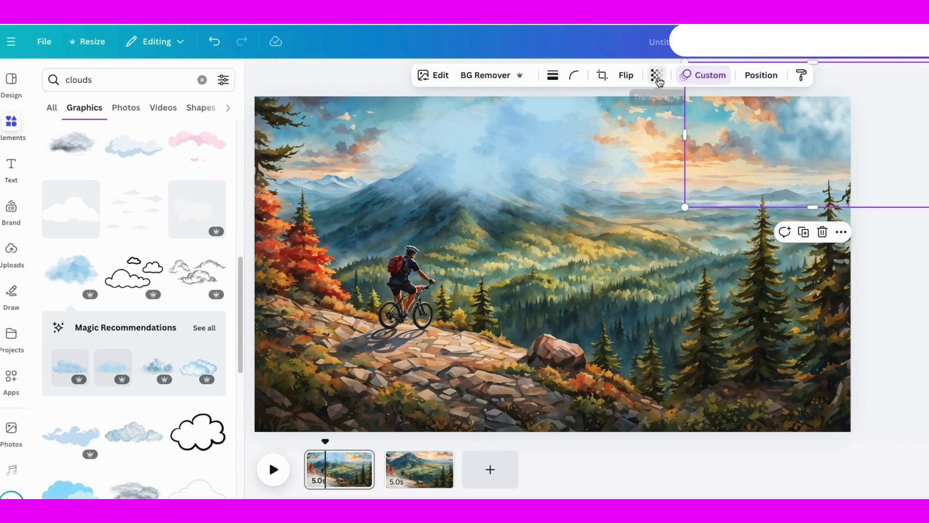
Step: Try fading the misty cloud to 92 transparency, then undo the change
click(658, 76)
drag(688, 124, 676, 125)
key(ctrl+z)
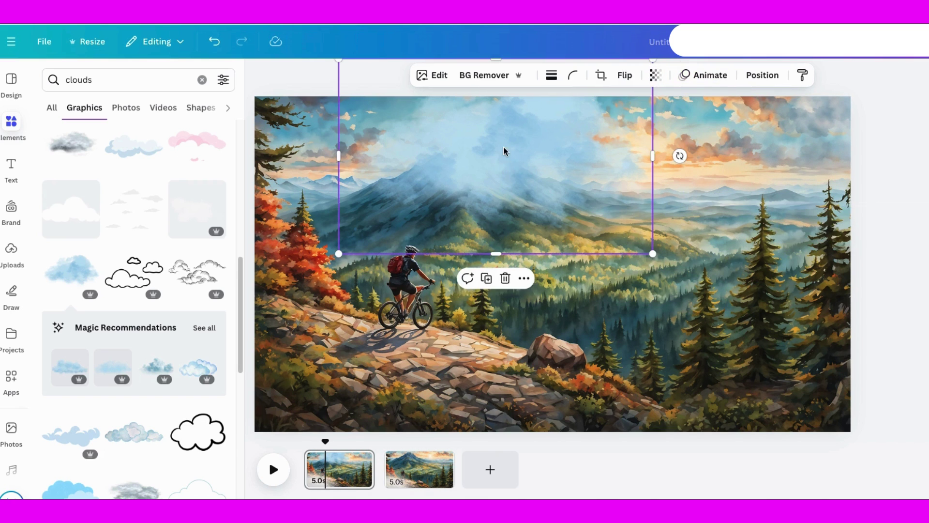
Step: Give the cloud a custom motion path drifting leftward across the sky
click(704, 75)
click(73, 217)
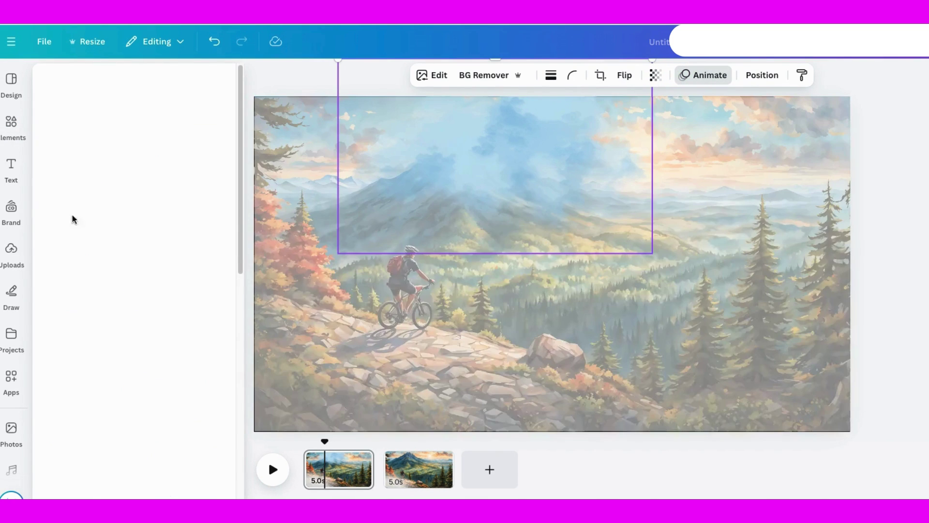
drag(569, 203, 430, 186)
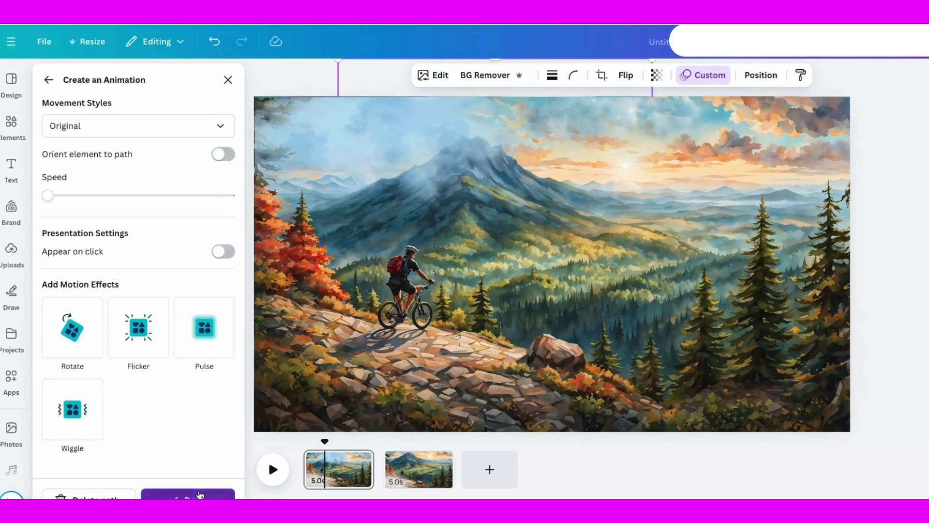
click(188, 495)
Step: Redraw the right-hand cloud's custom path as a shorter down-left drift
click(802, 137)
click(721, 77)
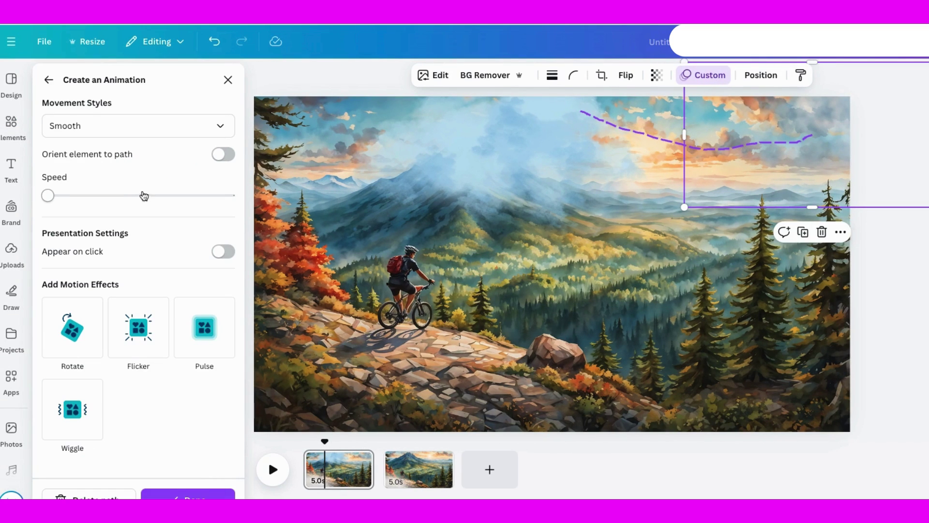
click(88, 495)
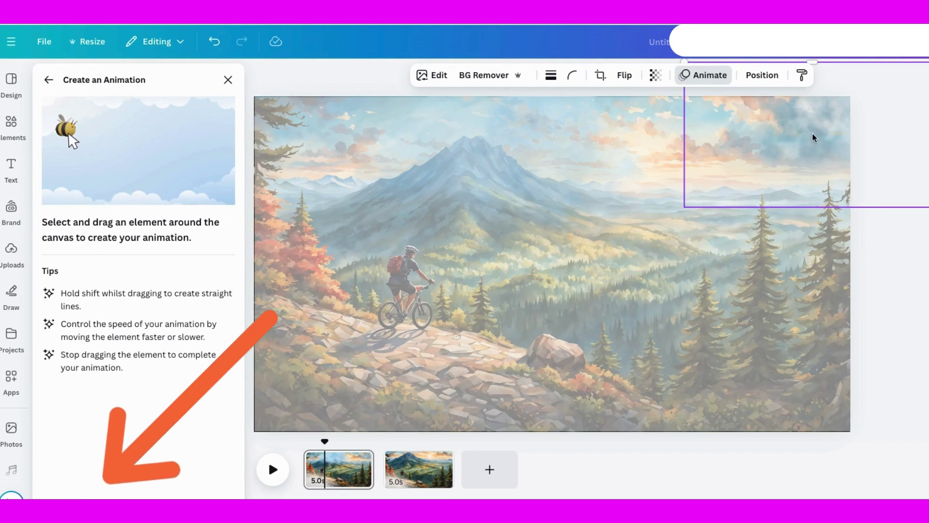
mouse_move(813, 138)
mouse_down()
mouse_move(756, 165)
mouse_move(678, 165)
mouse_up()
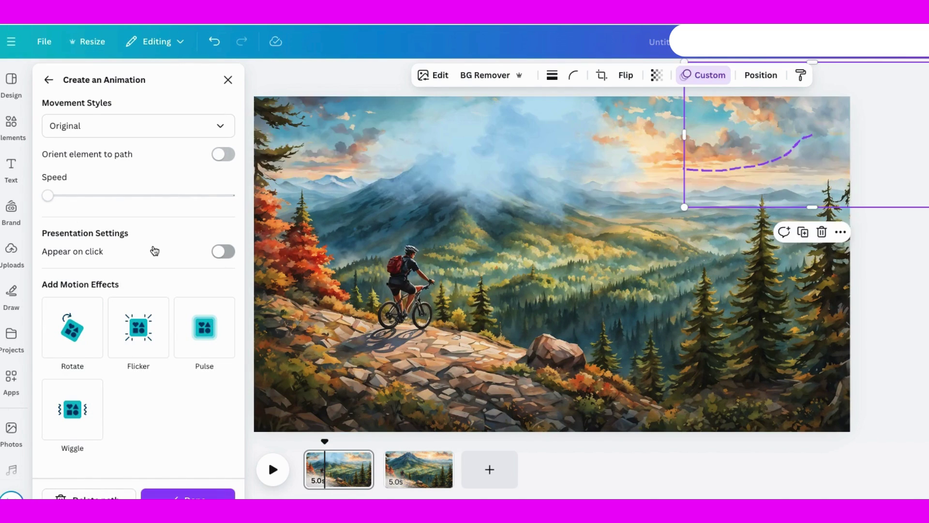
click(213, 497)
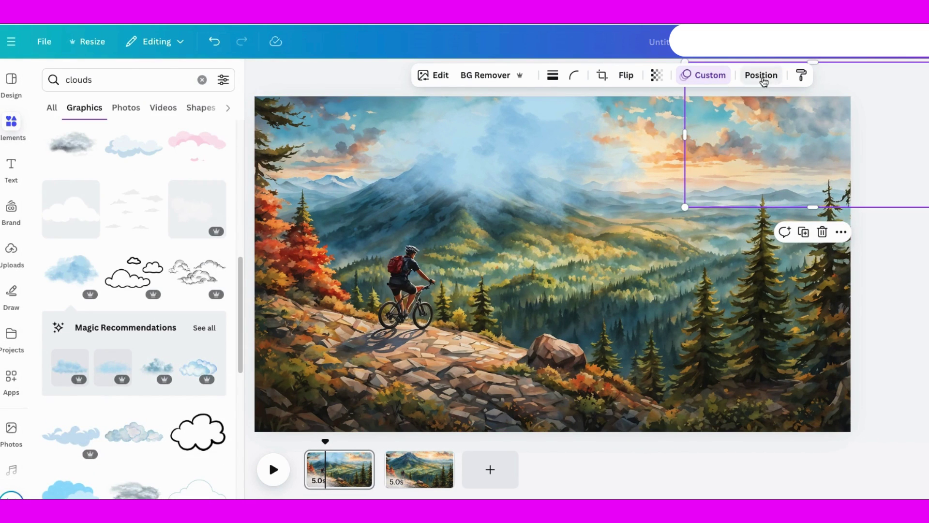
Step: In page 2's layer list, drag the cyclist foreground layer to the top, above the clouds
click(761, 76)
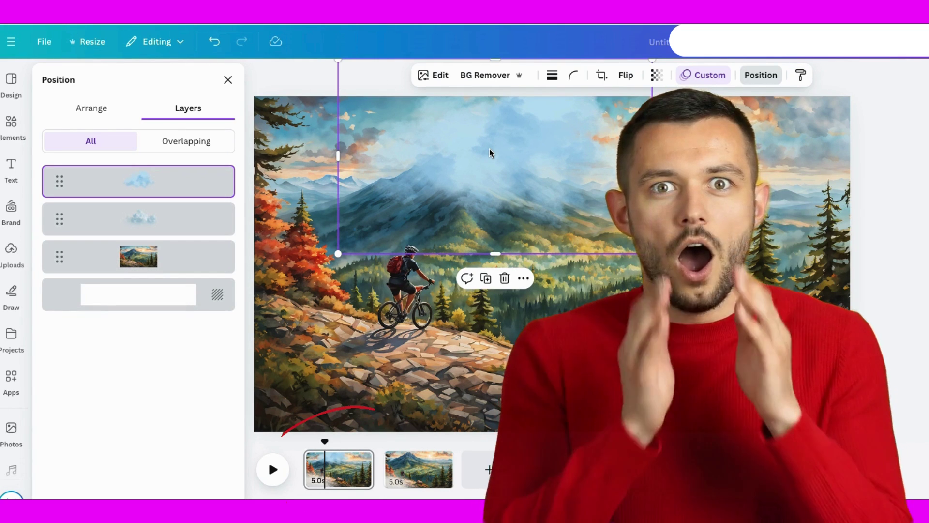
click(417, 468)
click(339, 468)
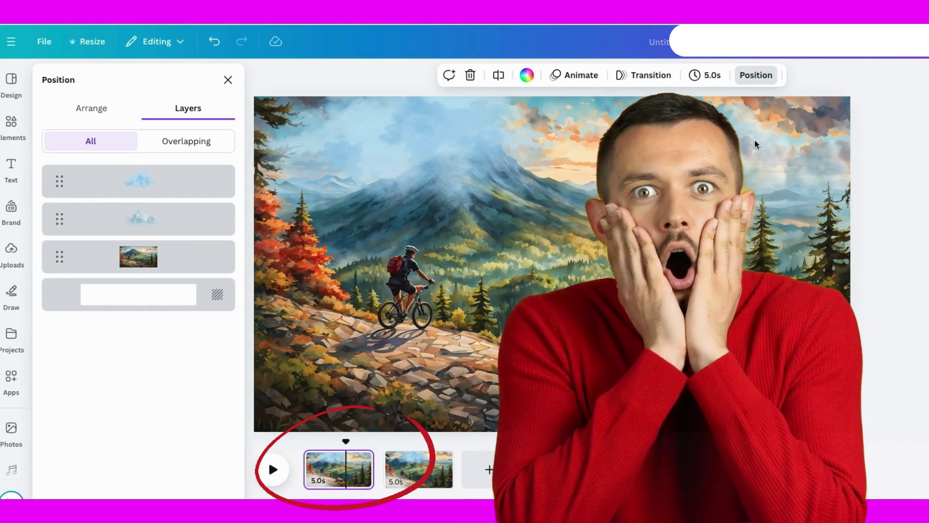
click(751, 139)
click(419, 468)
click(440, 352)
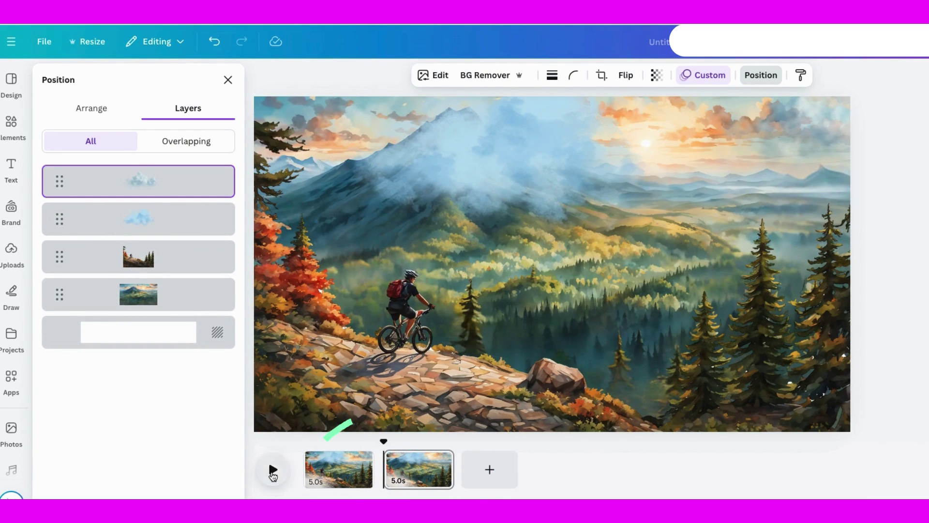
click(273, 472)
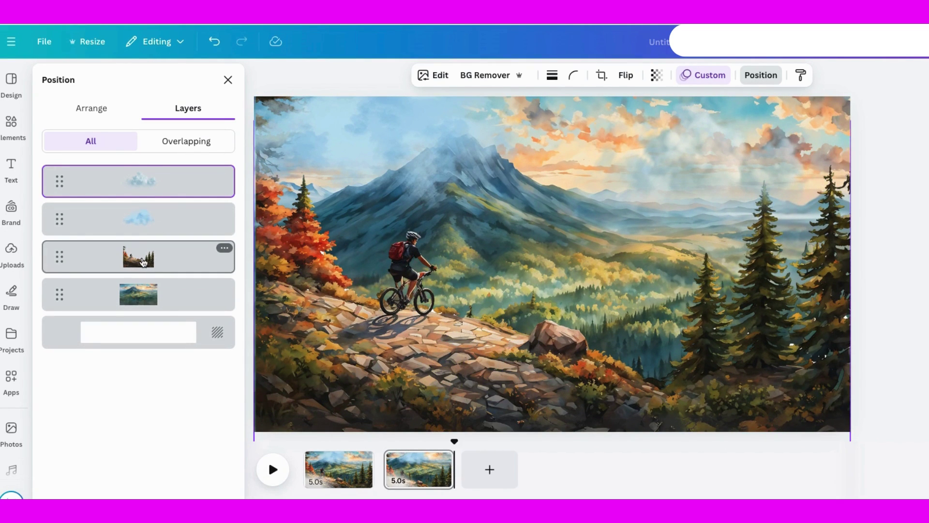
drag(143, 262, 167, 181)
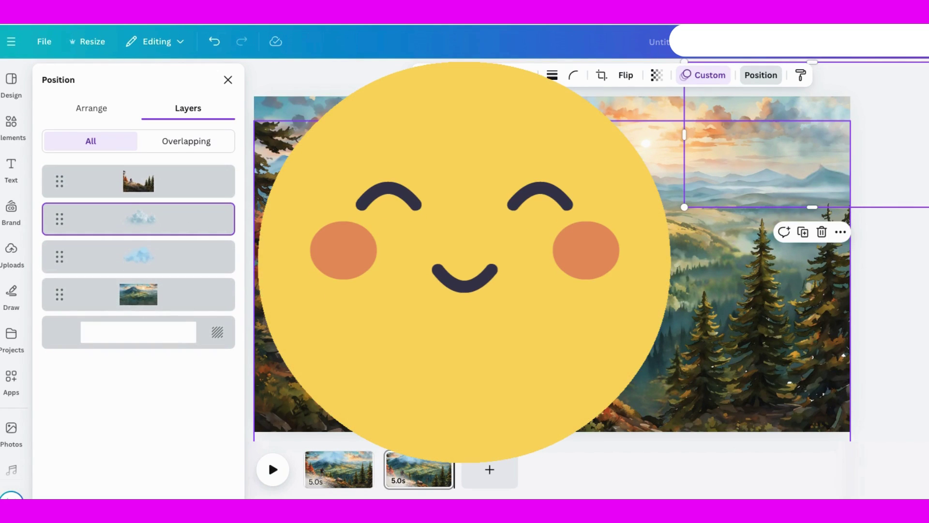
click(269, 472)
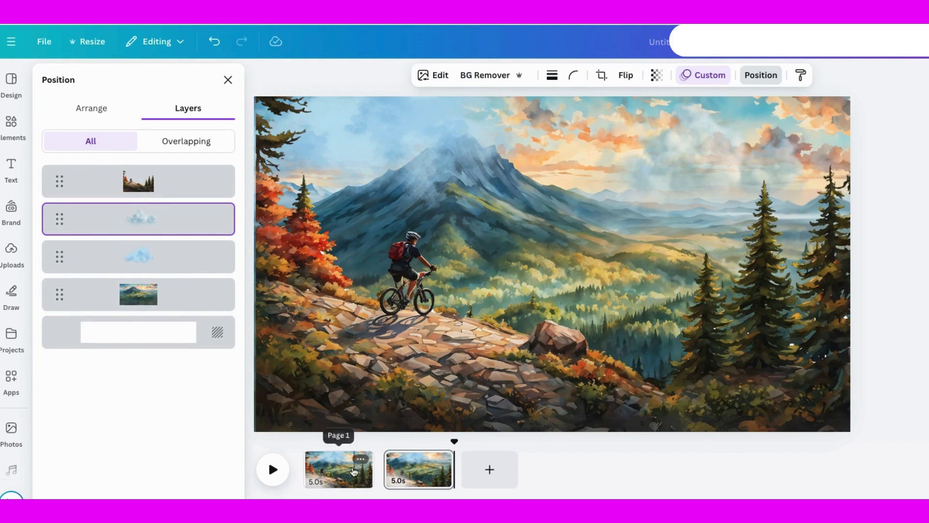
click(354, 472)
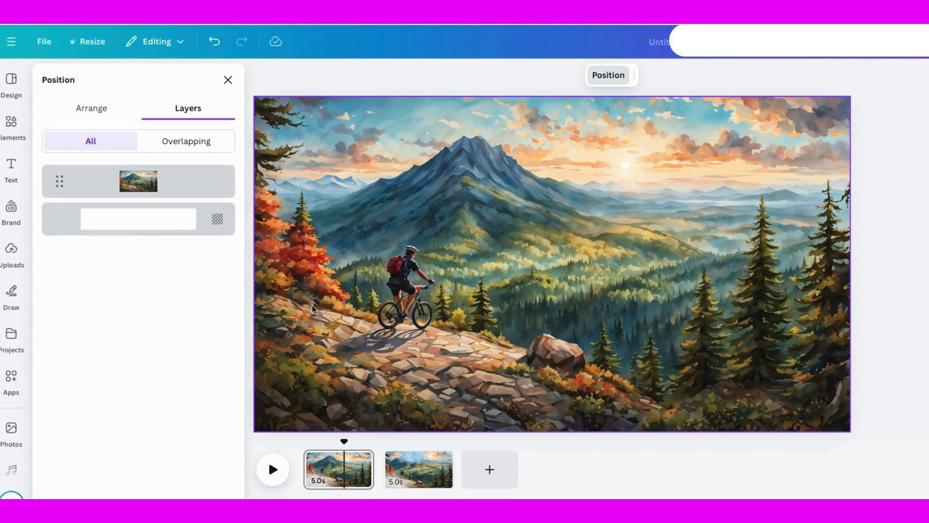
click(418, 465)
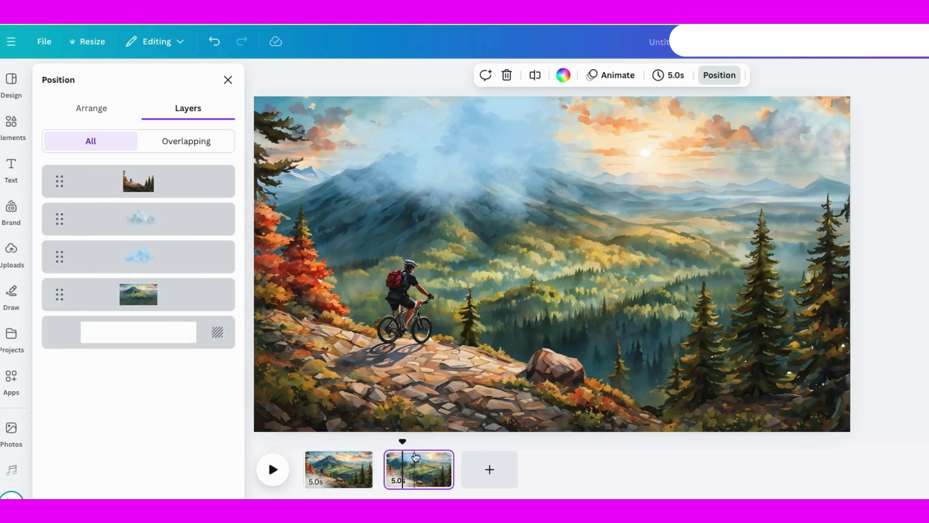
click(272, 472)
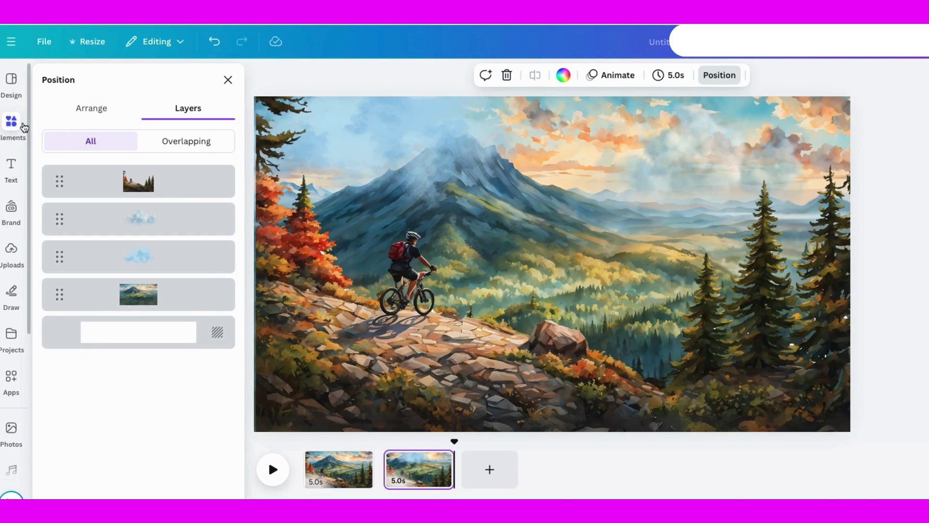
click(573, 224)
Step: Browse the foreground image's Magic Studio tools, then play the video from page 1 into page 2 twice
click(441, 77)
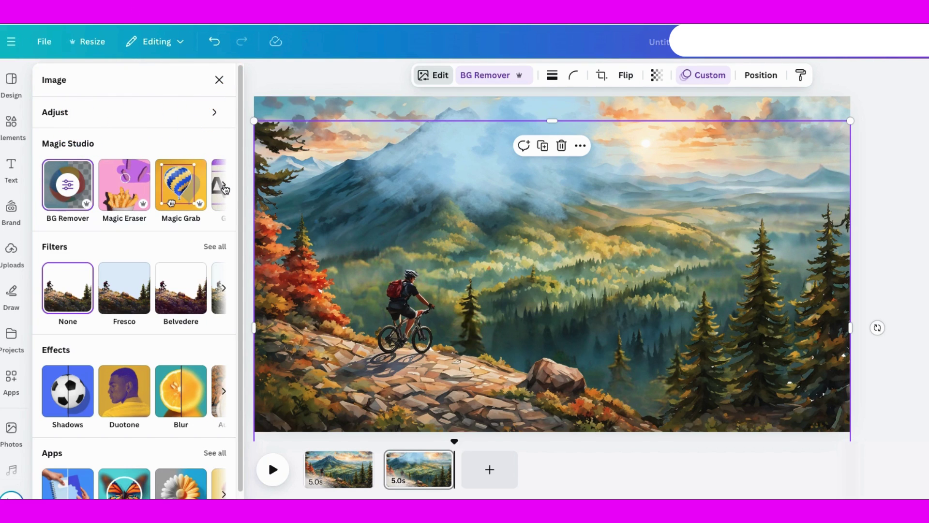
click(224, 185)
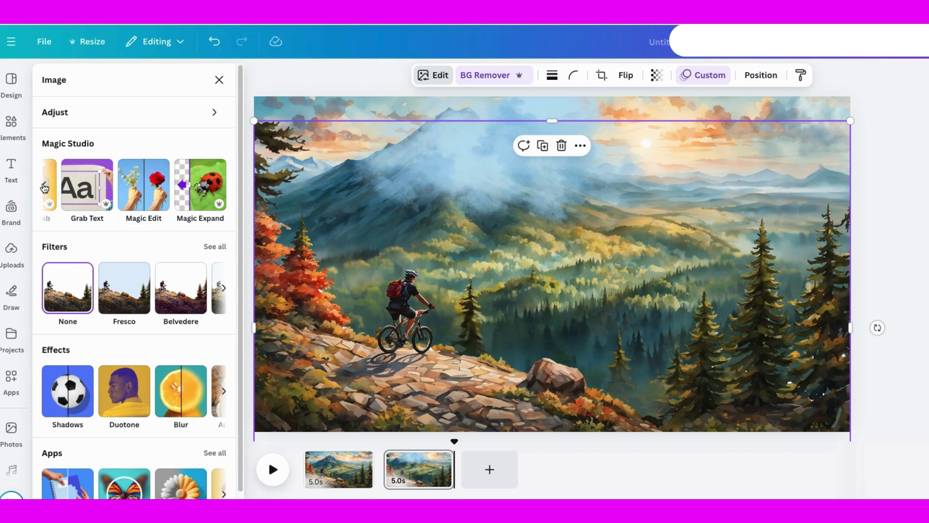
click(45, 187)
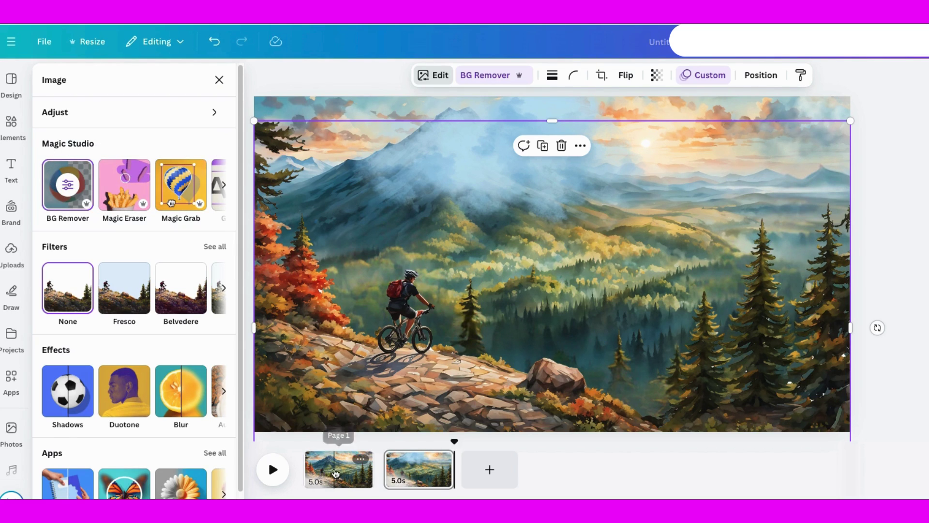
click(269, 460)
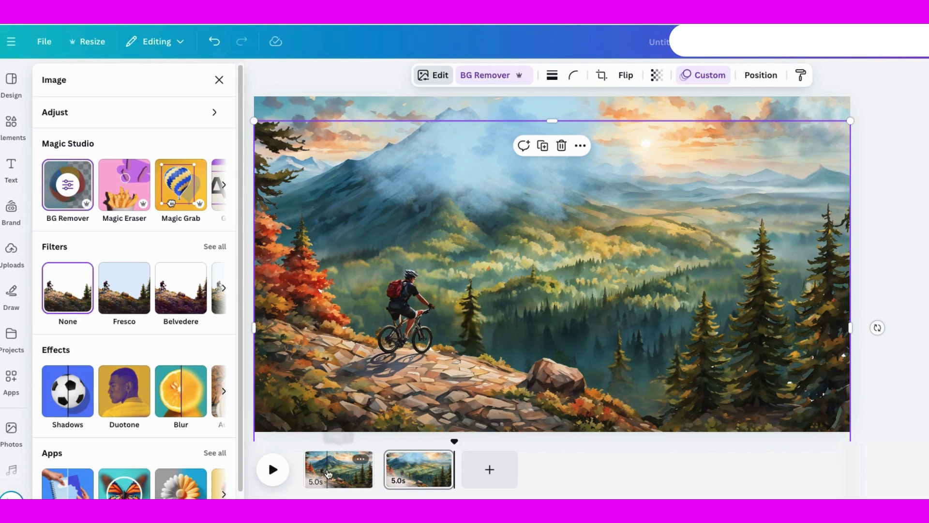
click(270, 468)
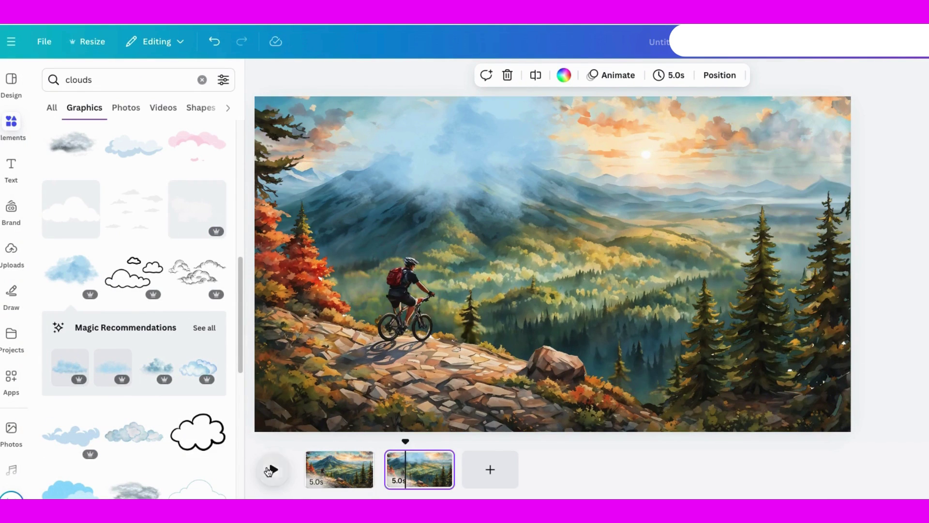